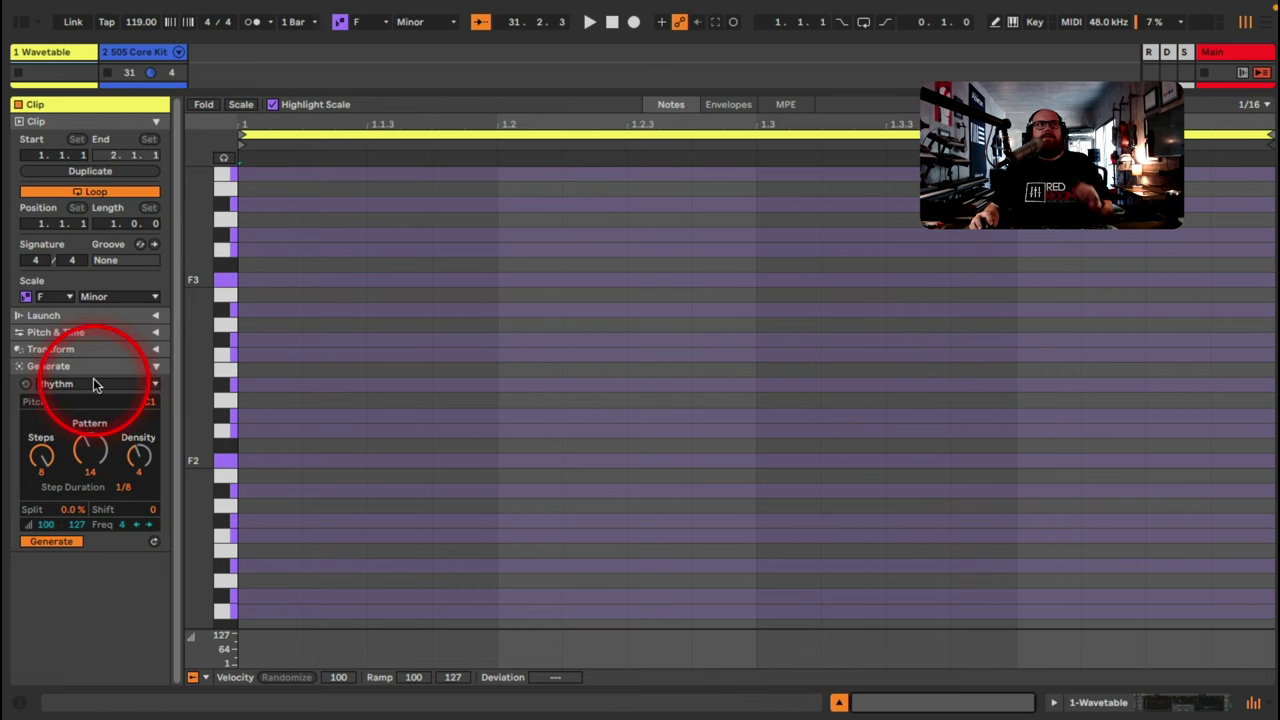
Check the Wavetable track's device, reopen its empty clip and set the Rhythm generator's pitch to G3
double_click(45, 51)
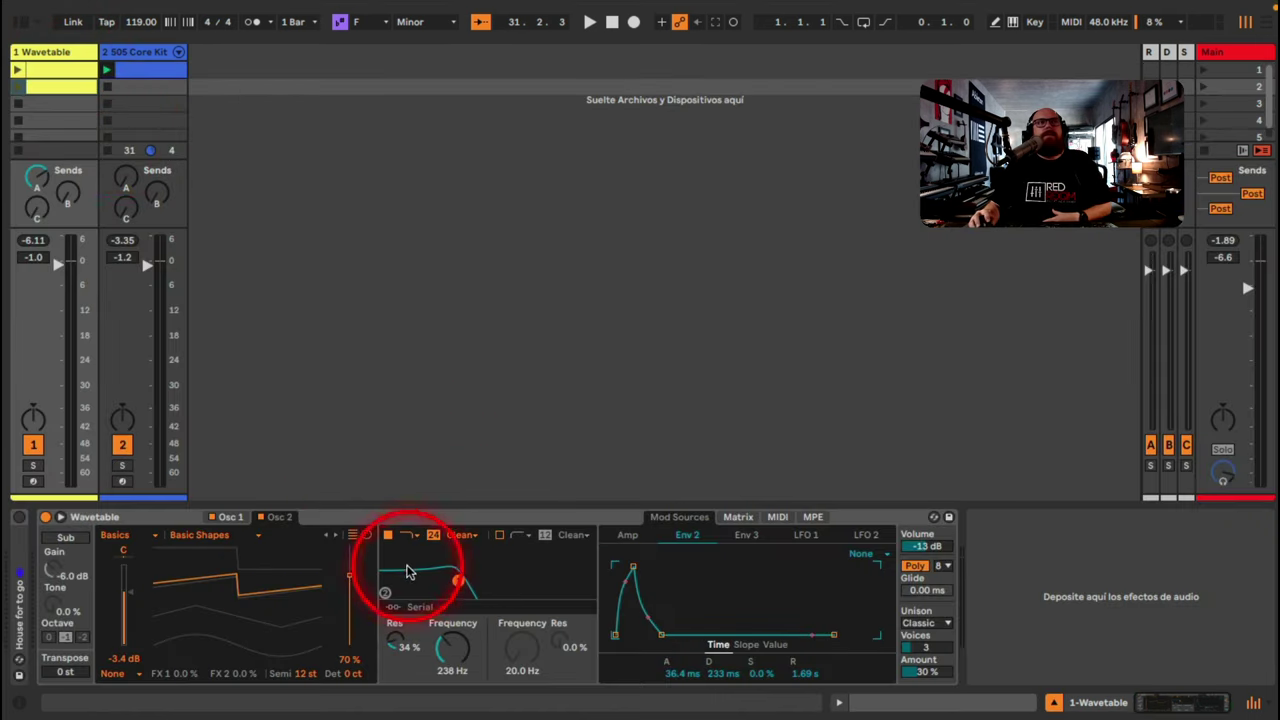
double_click(68, 88)
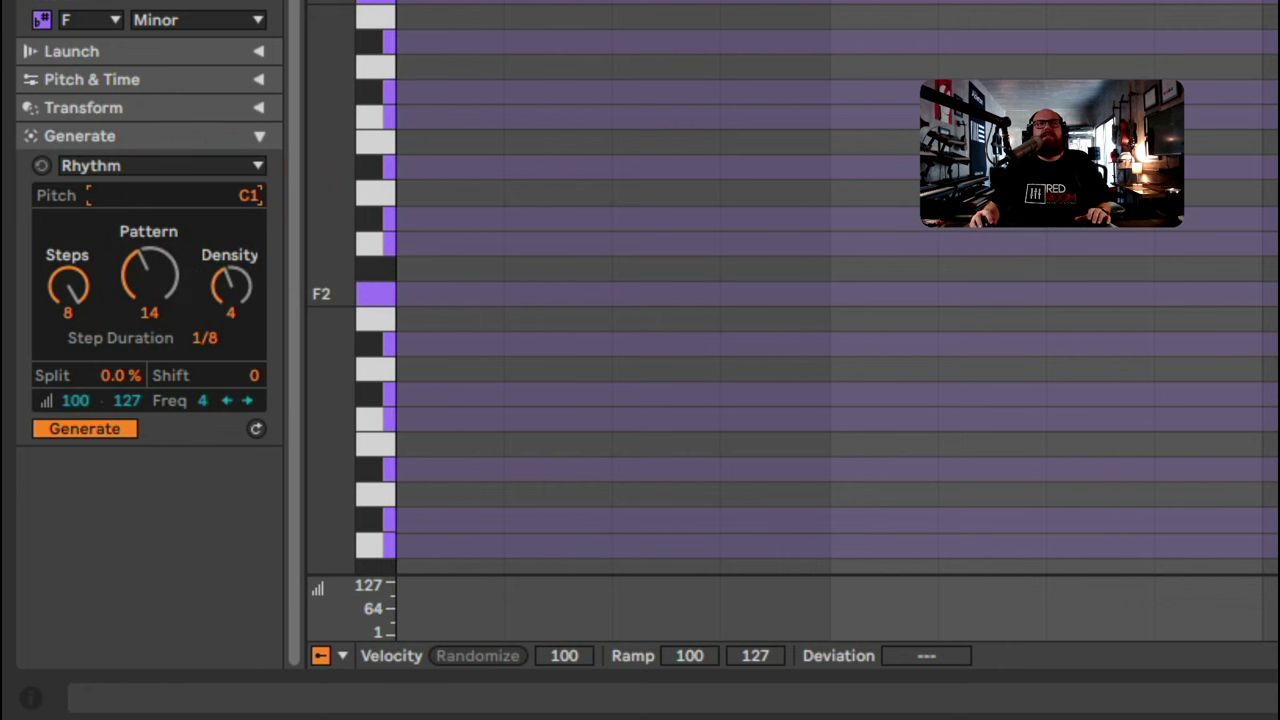
left_click_drag(220, 195, 225, 140)
left_click(385, 335)
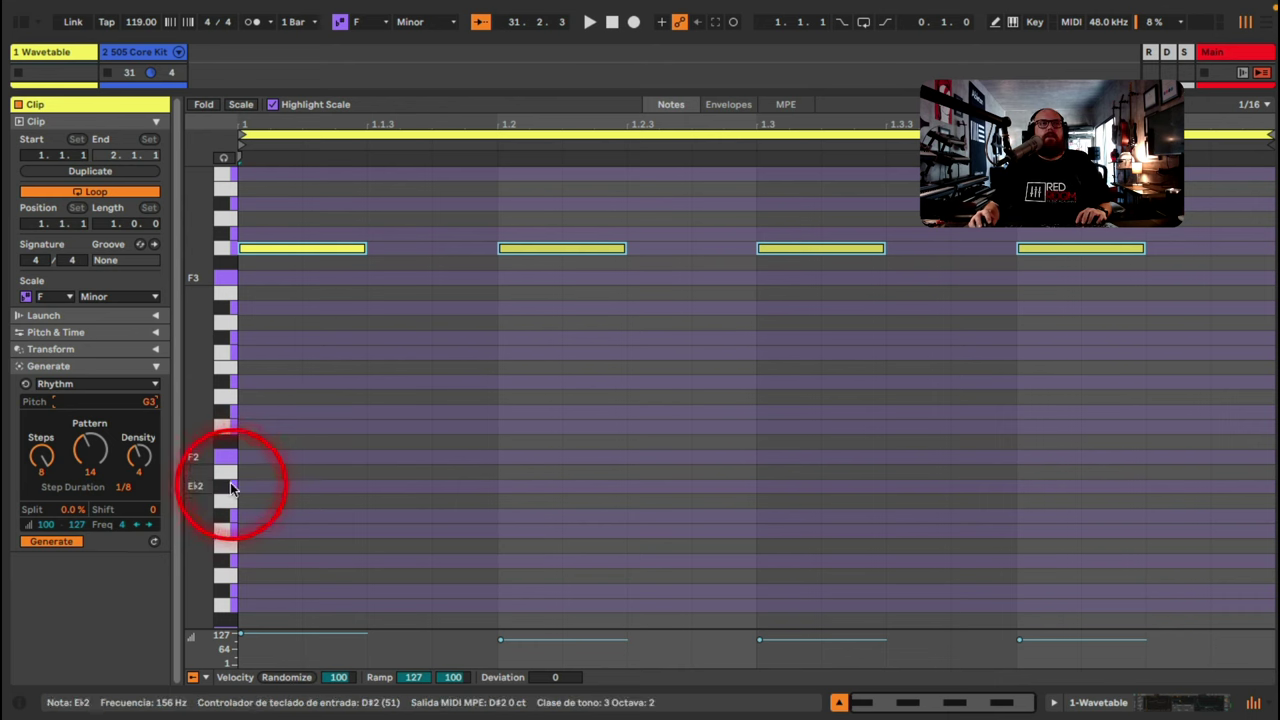
Enlarge the clip slot area and launch the Wavetable track's clip in the second scene
left_click(225, 103)
left_click(30, 78)
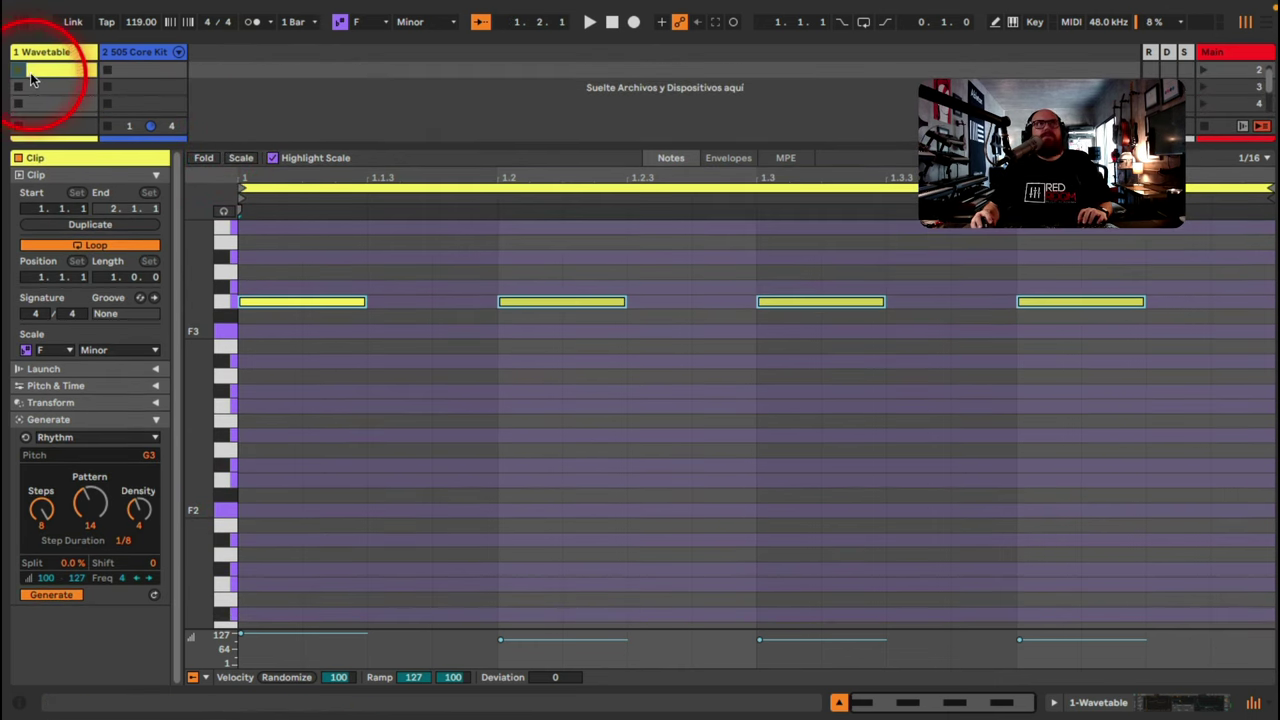
left_click(28, 96)
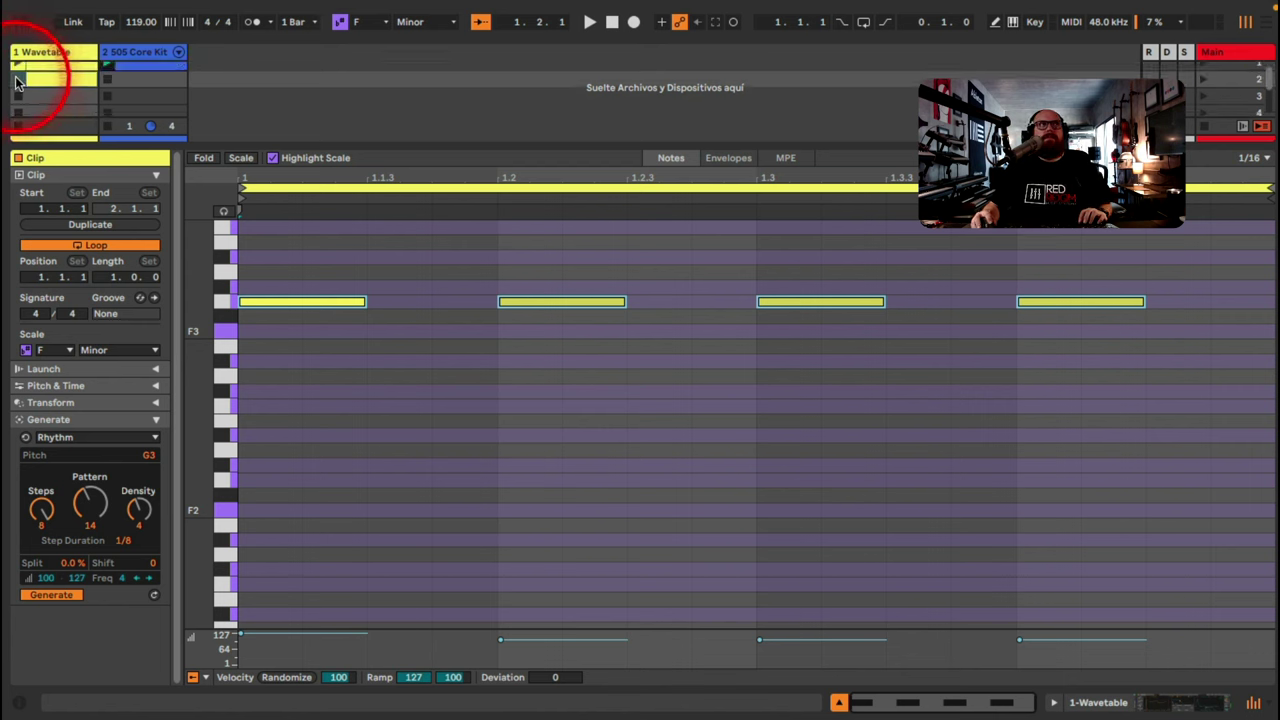
left_click(16, 79)
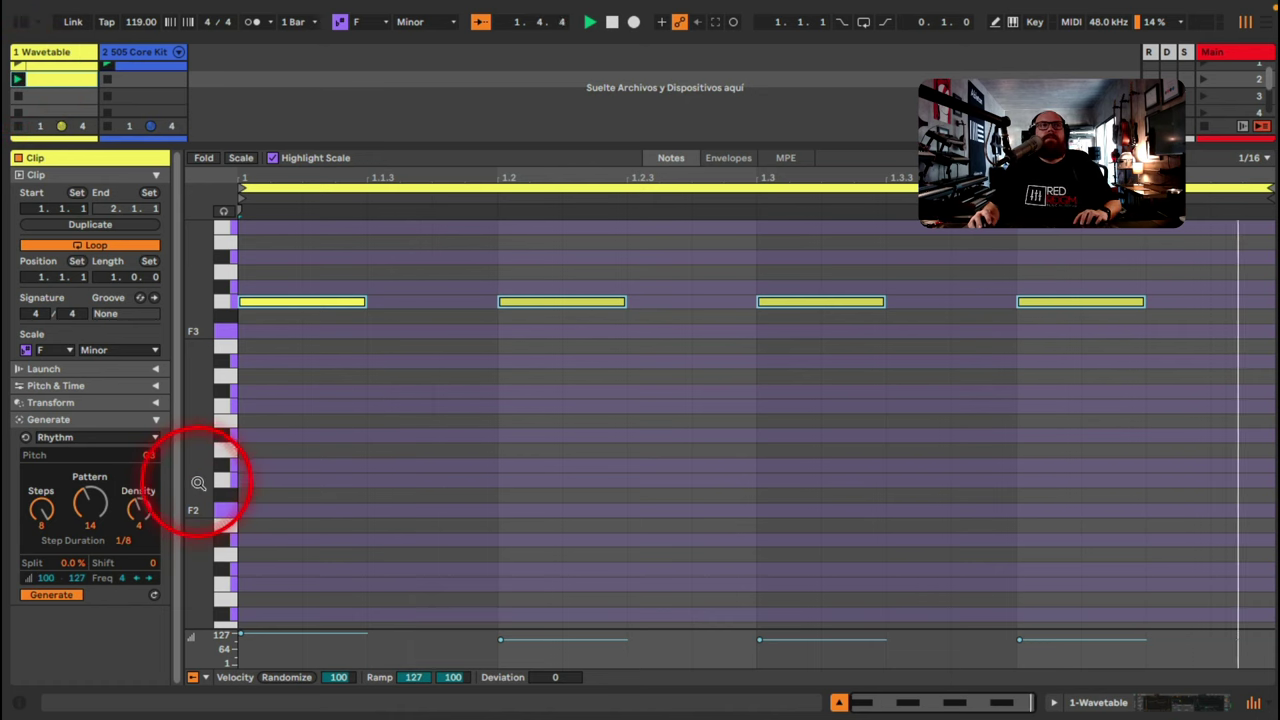
Collapse the general clip properties and set the Rhythm generator to 5 steps with a density of 3
left_click(155, 174)
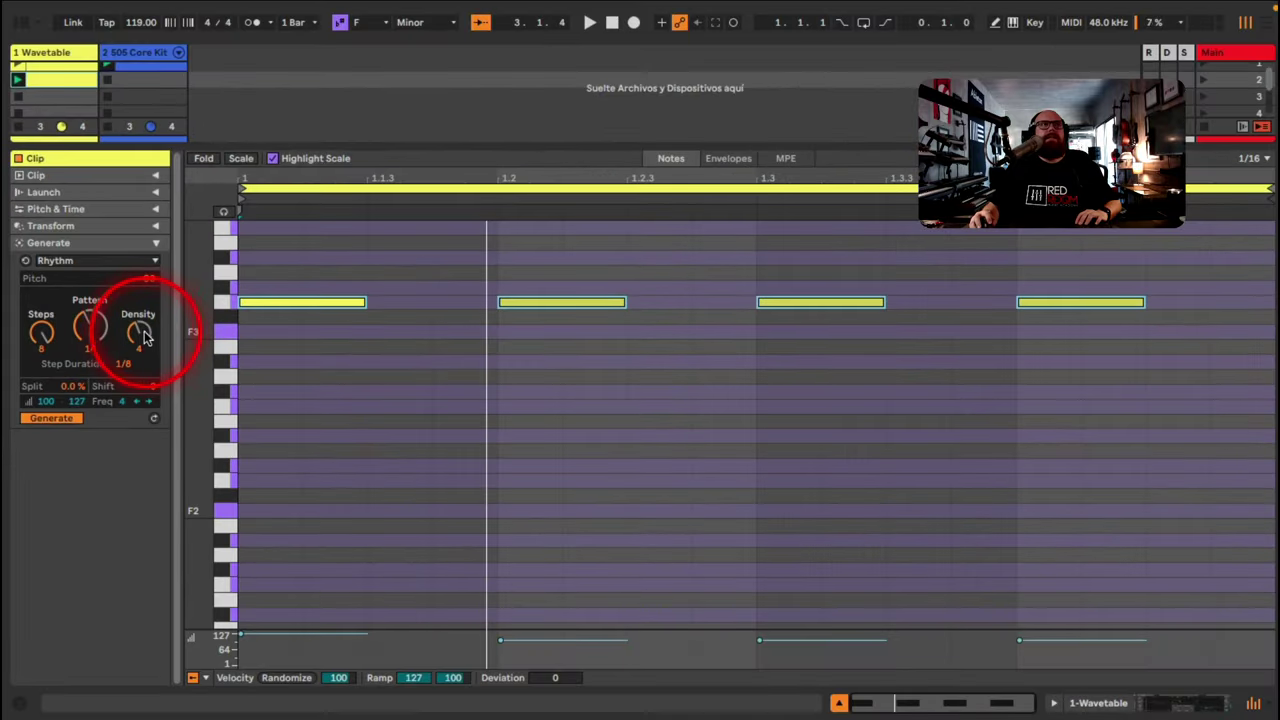
left_click_drag(141, 338, 140, 326)
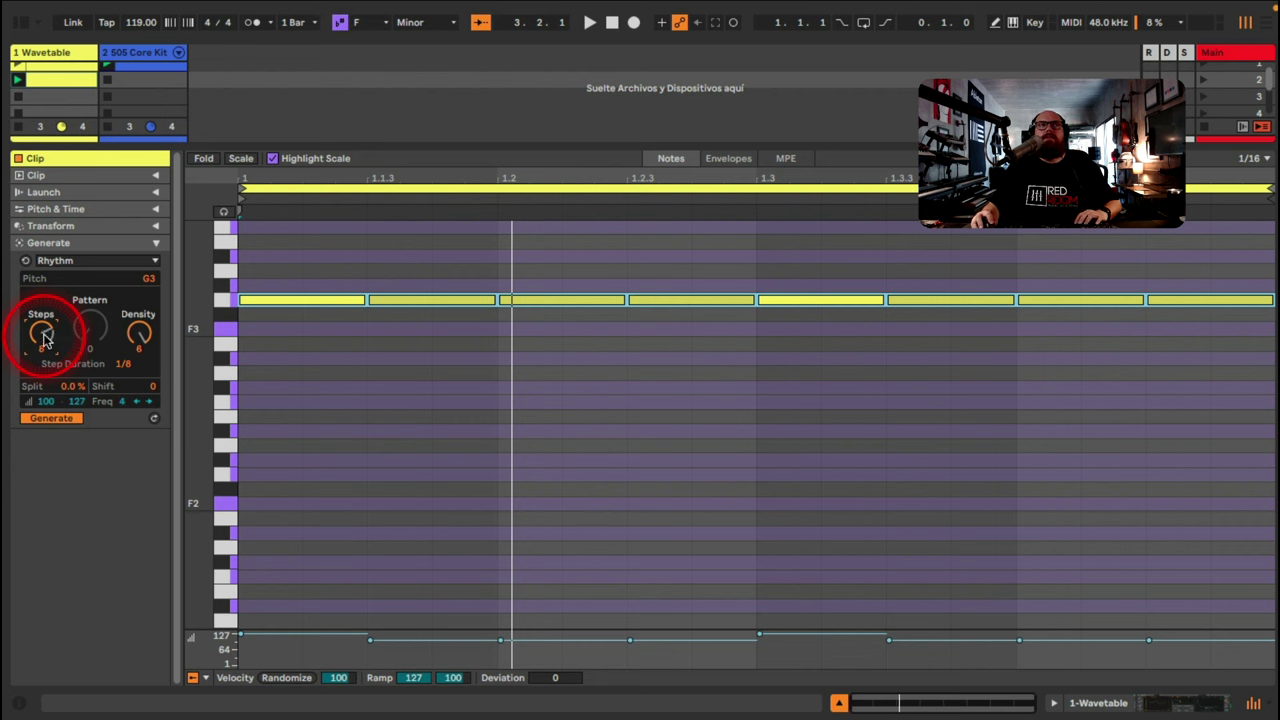
left_click_drag(139, 333, 141, 342)
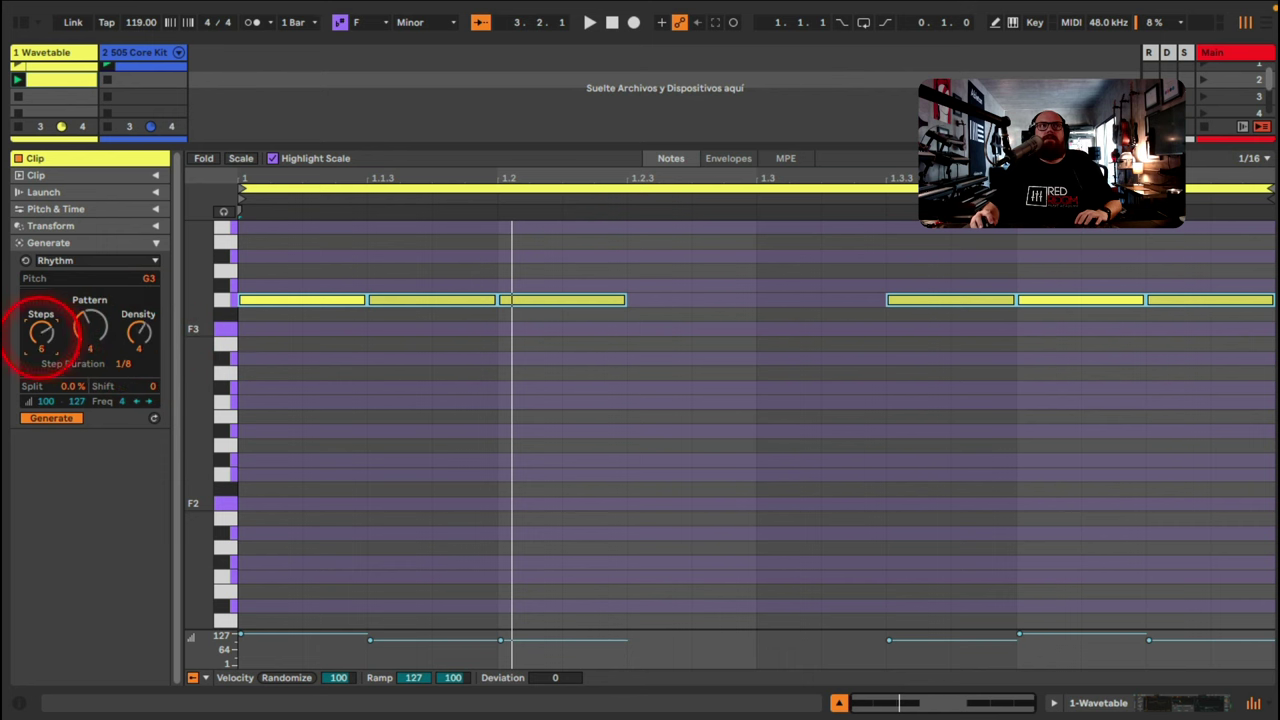
left_click_drag(41, 333, 41, 341)
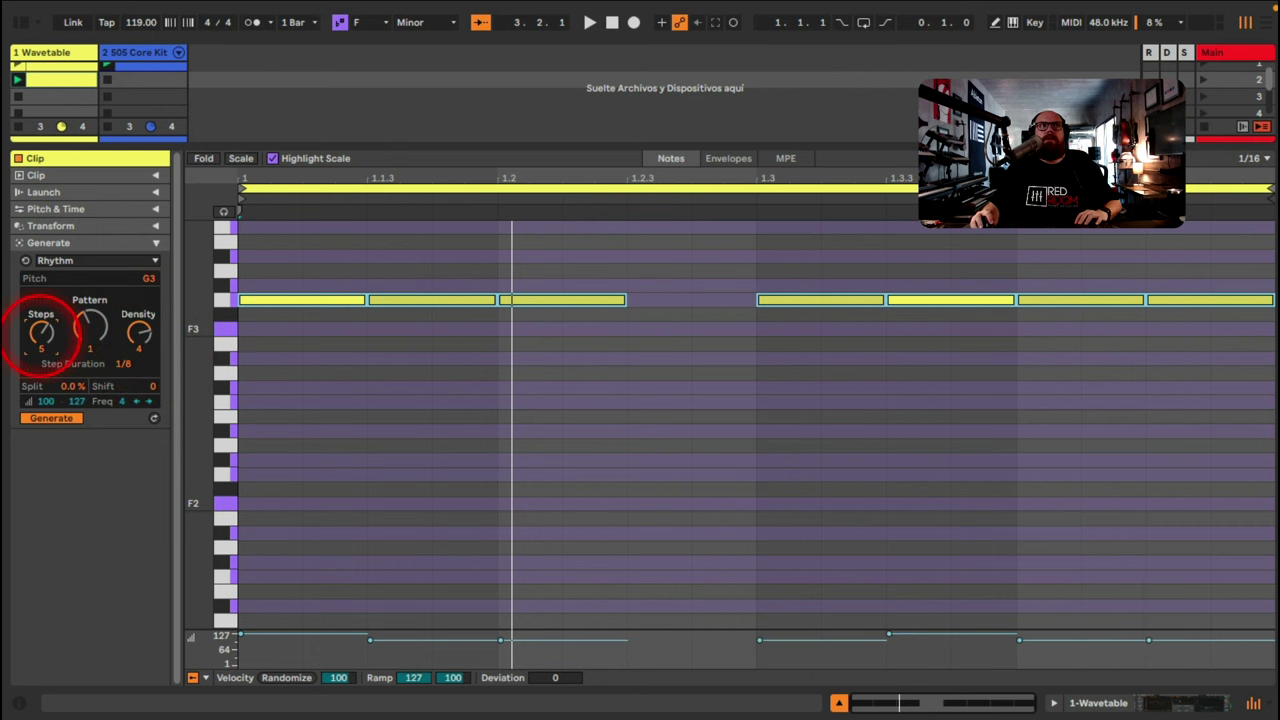
left_click(143, 340)
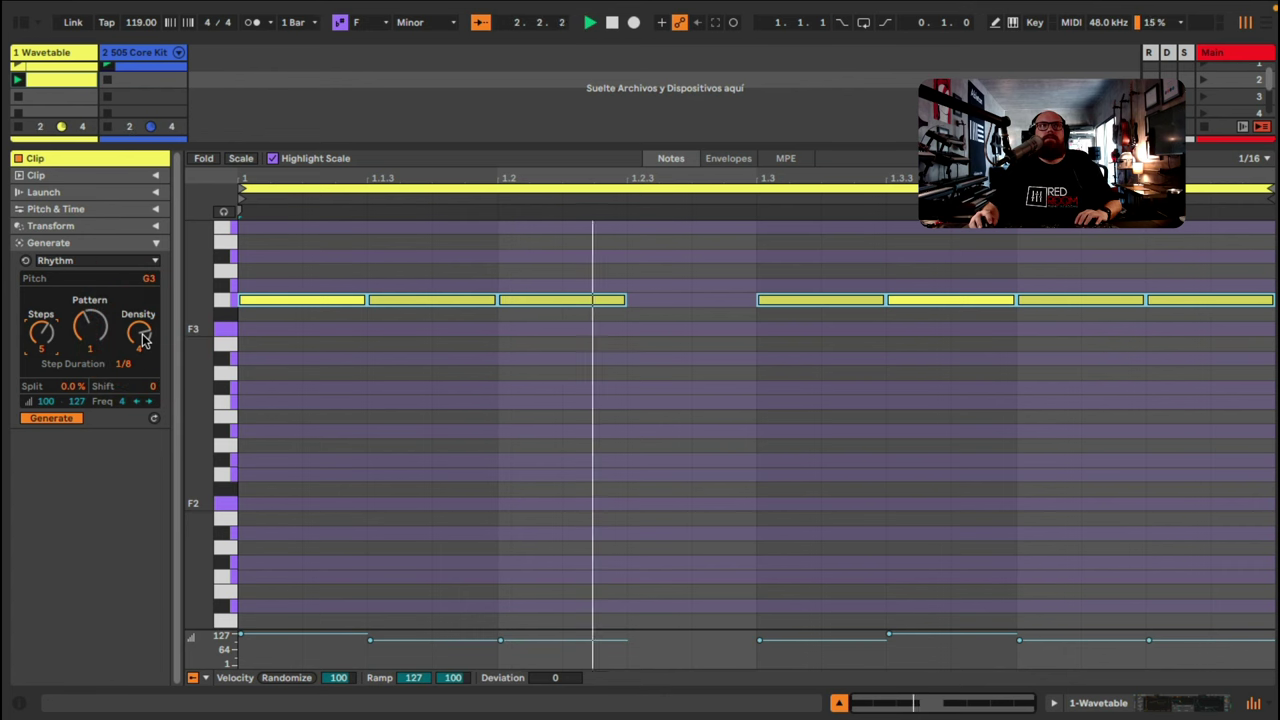
left_click_drag(143, 340, 142, 339)
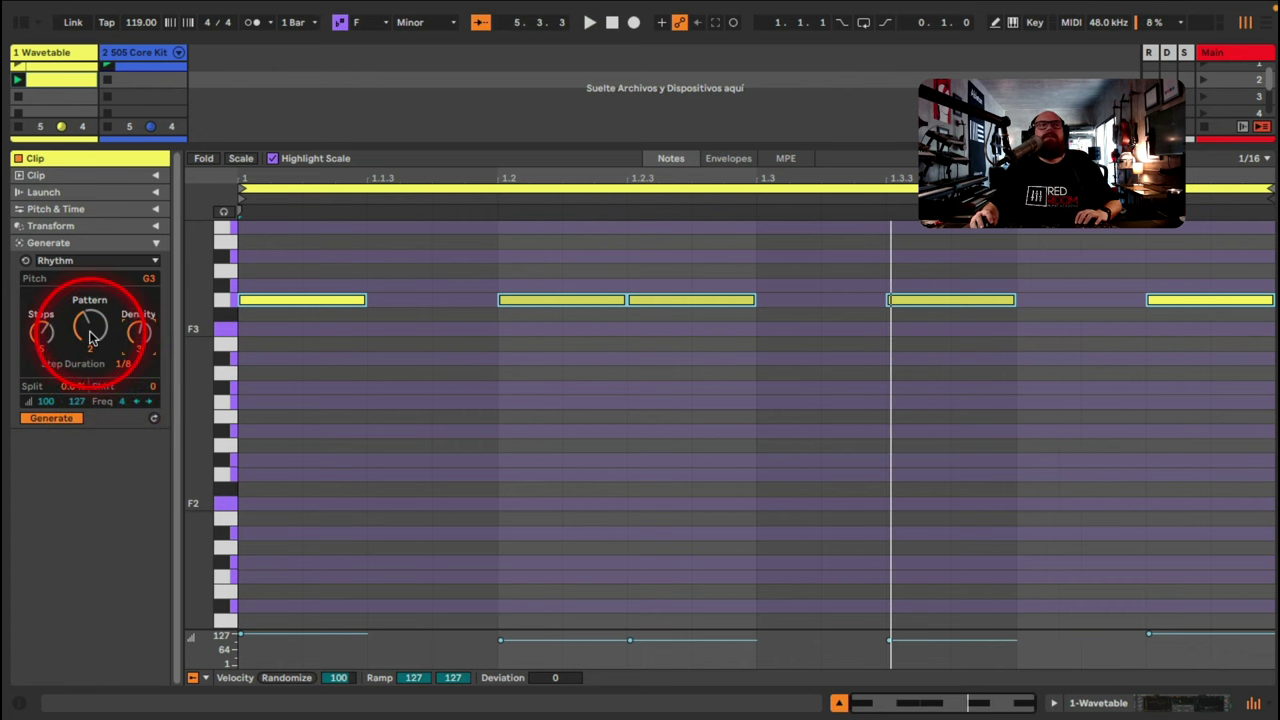
Set the Rhythm generator's pattern to 3 and its step duration to 1/16
mouse_move(89, 337)
left_mouse_down()
mouse_move(89, 349)
mouse_move(91, 334)
left_mouse_up()
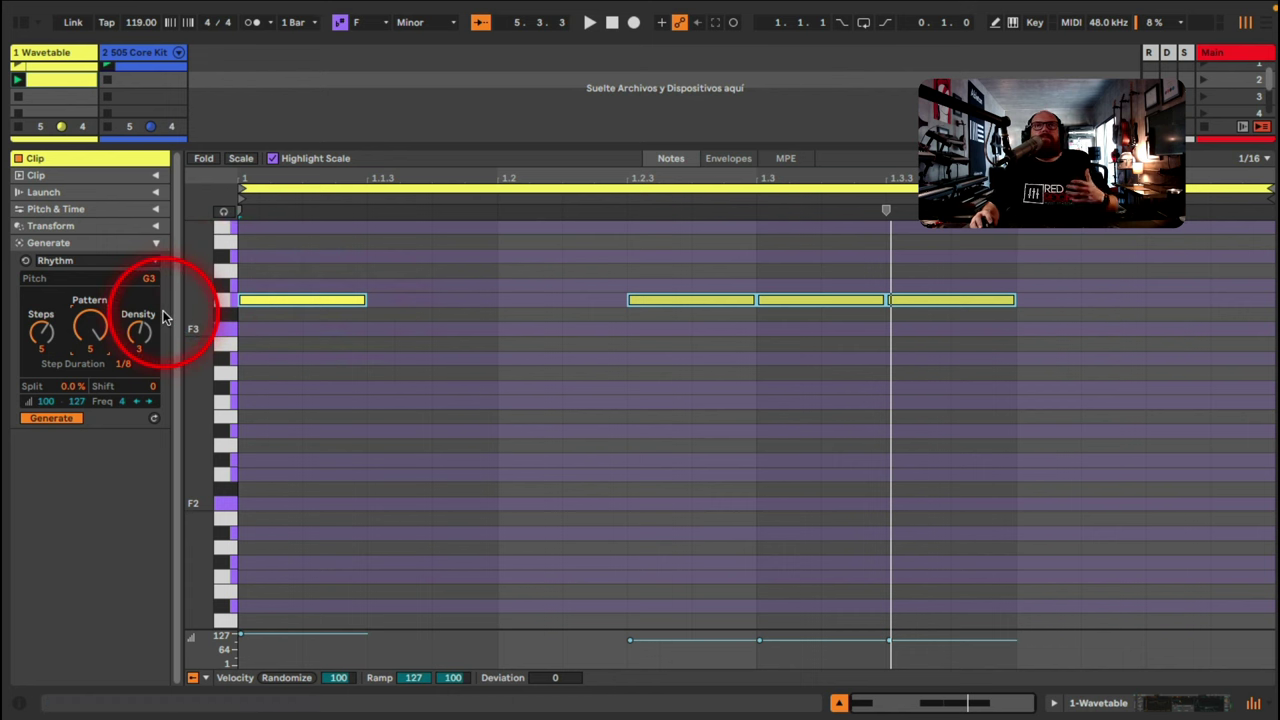
left_click_drag(89, 326, 88, 328)
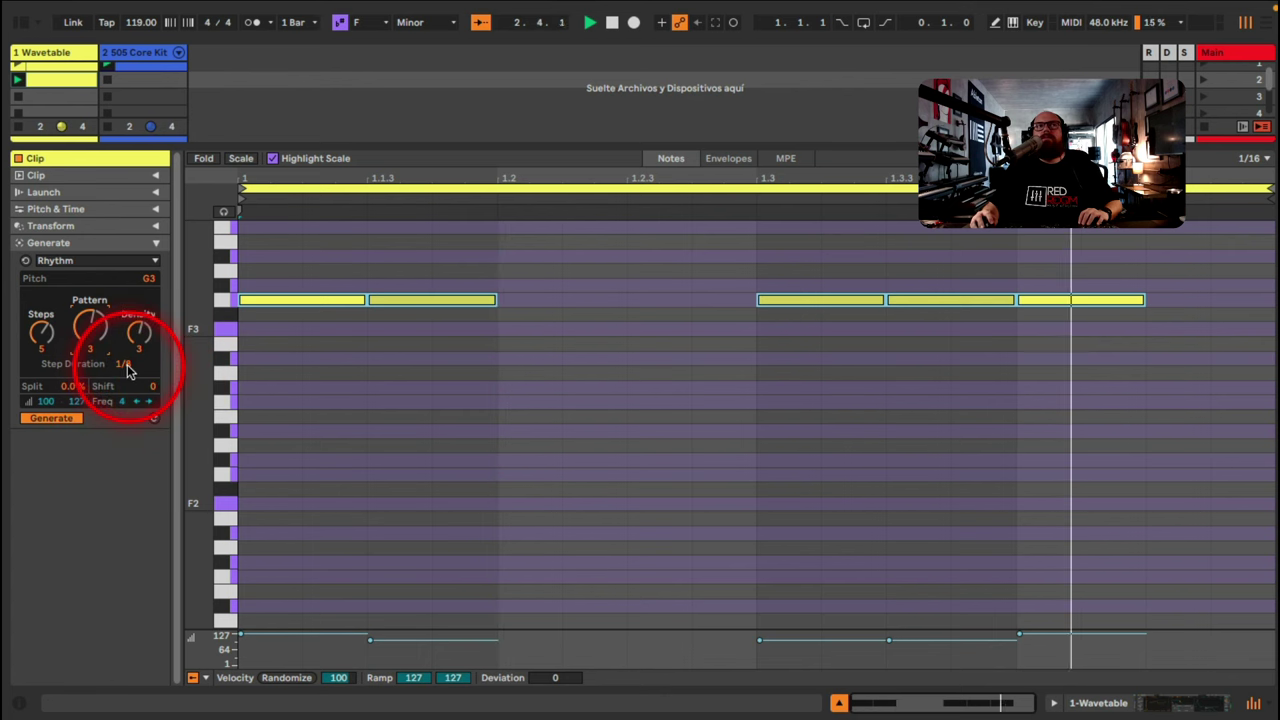
left_click_drag(123, 364, 123, 358)
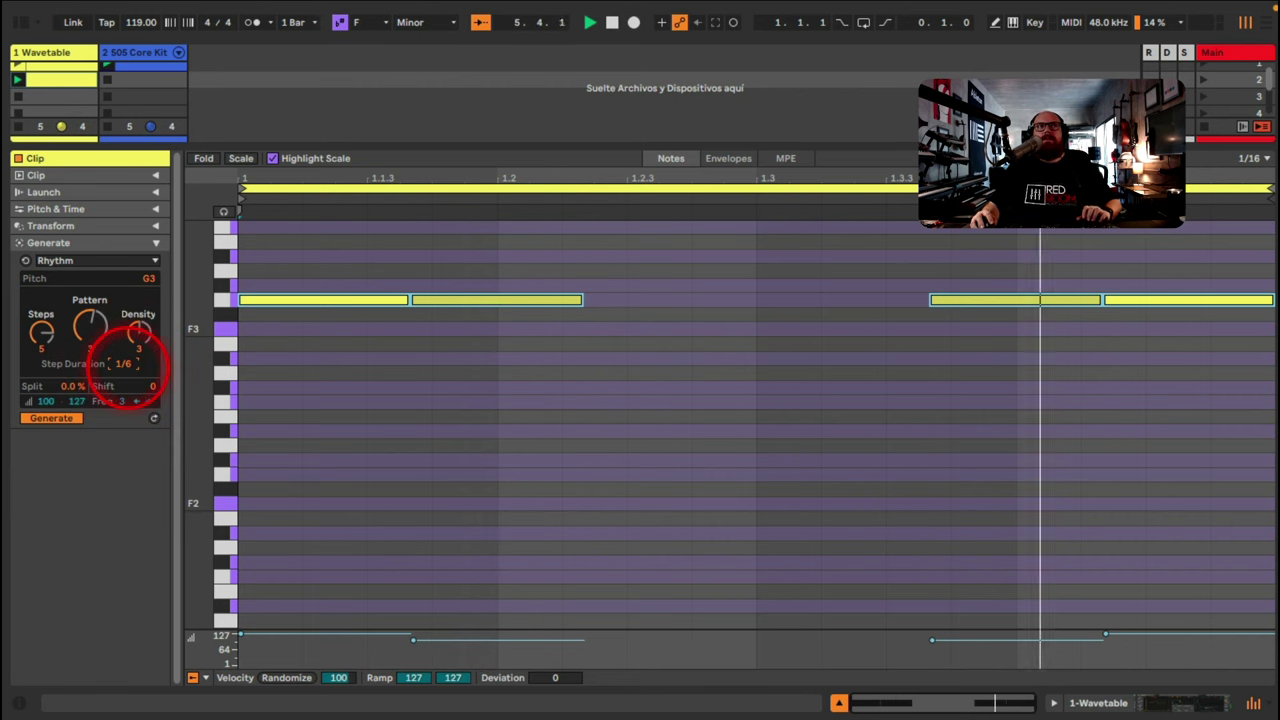
left_click_drag(123, 364, 123, 378)
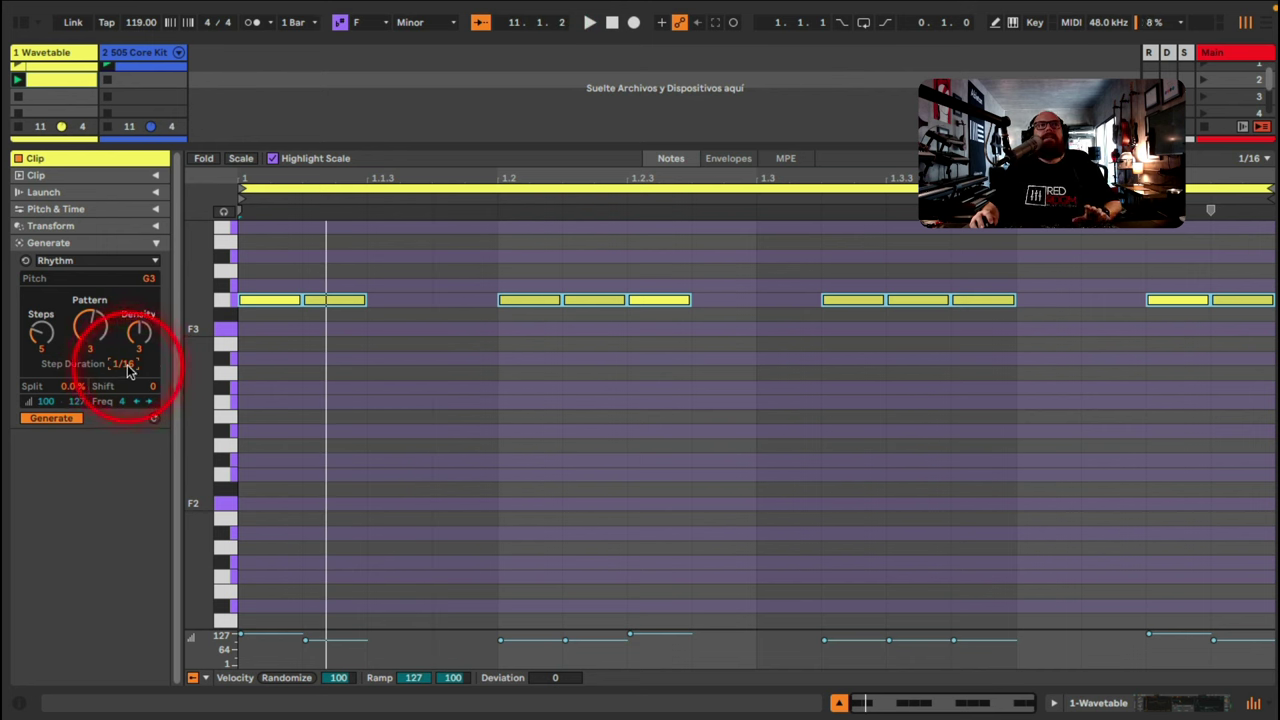
Raise the rhythm's split to 100 %, reduce it to 7 %, and set the shift to 2
left_click(68, 388)
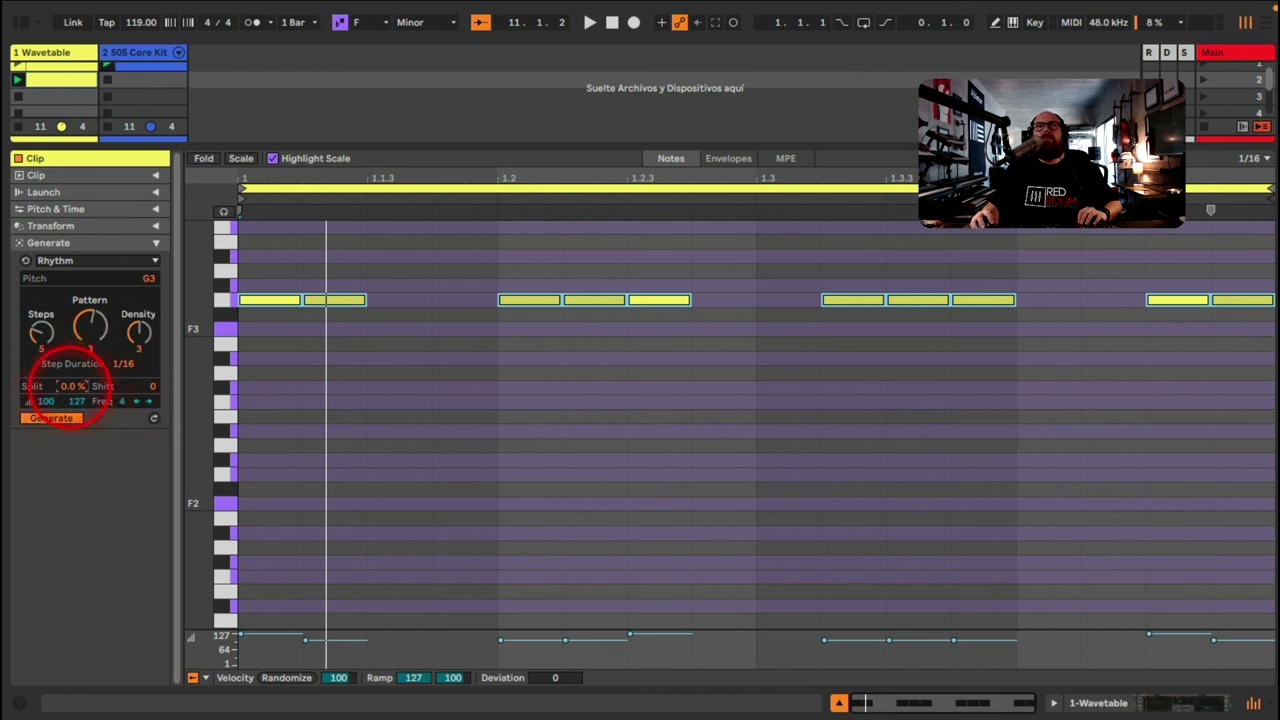
left_click_drag(68, 388, 68, 360)
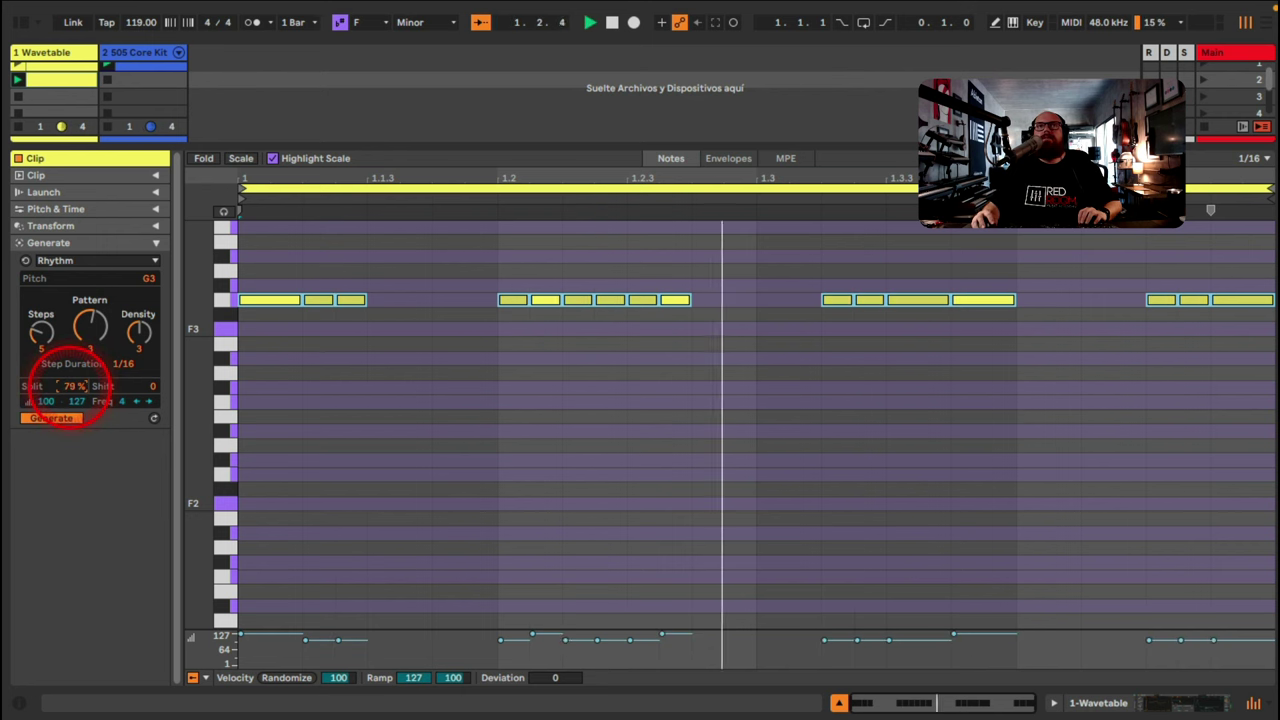
left_click_drag(68, 388, 68, 350)
left_click(70, 393)
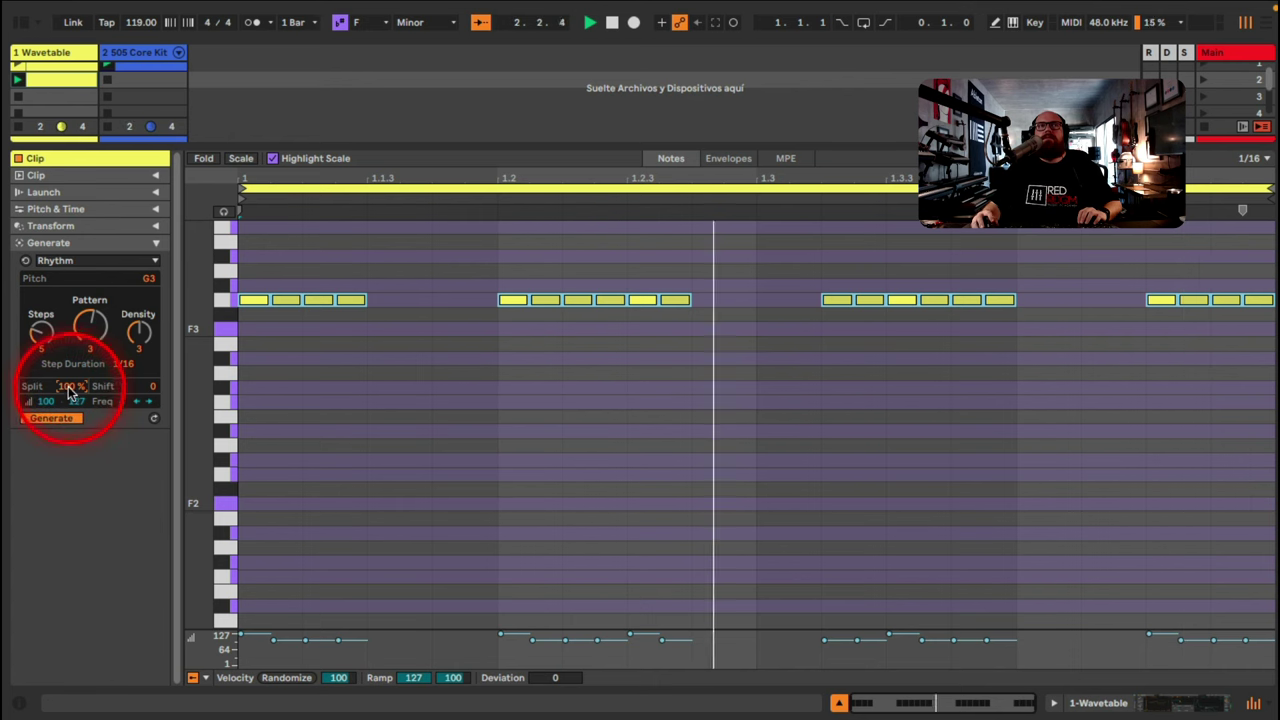
left_click_drag(70, 395, 68, 409)
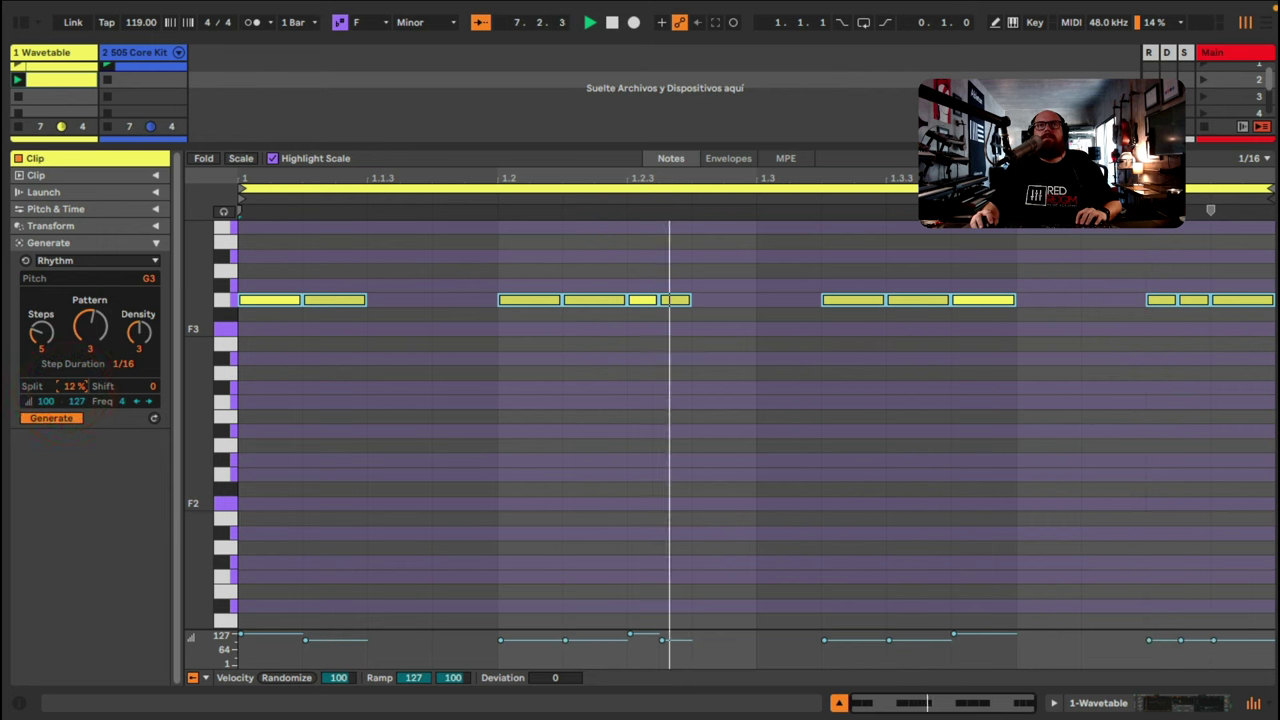
left_click_drag(68, 409, 152, 392)
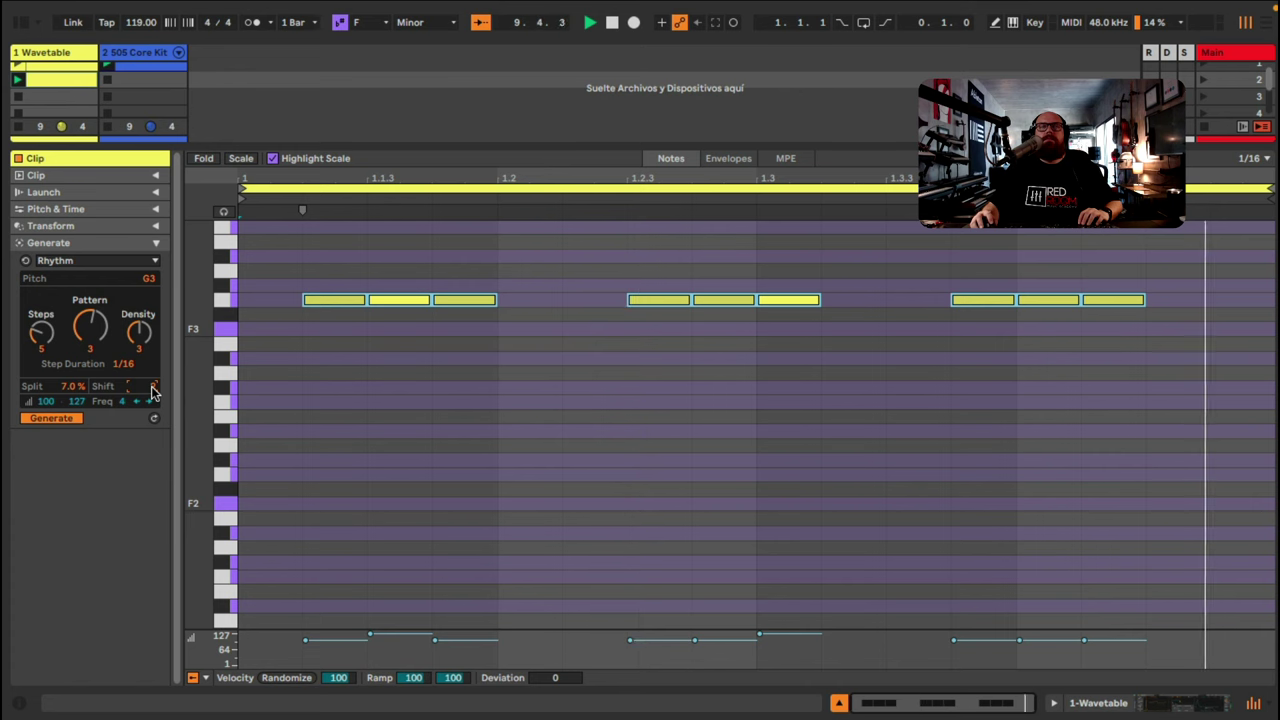
left_click(60, 386)
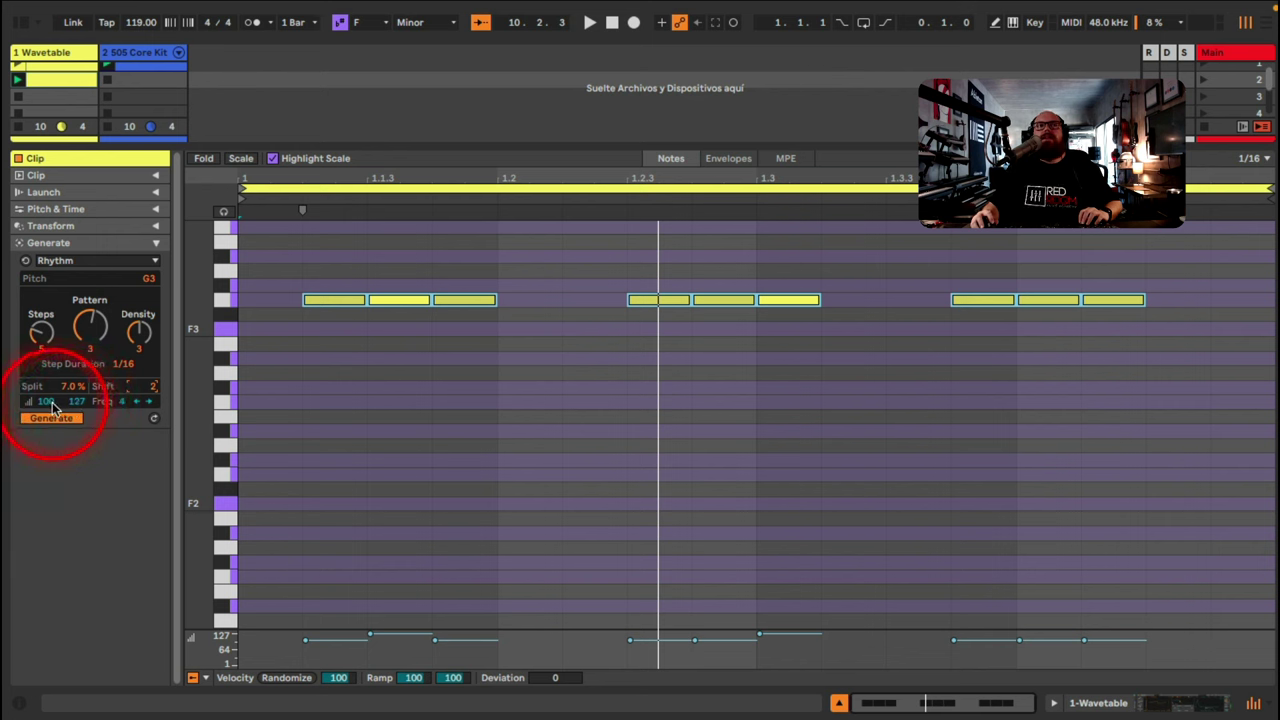
Enlarge the velocity lane and set the generator's base velocity to 77 and accent velocity to 109
left_click_drag(45, 401, 45, 420)
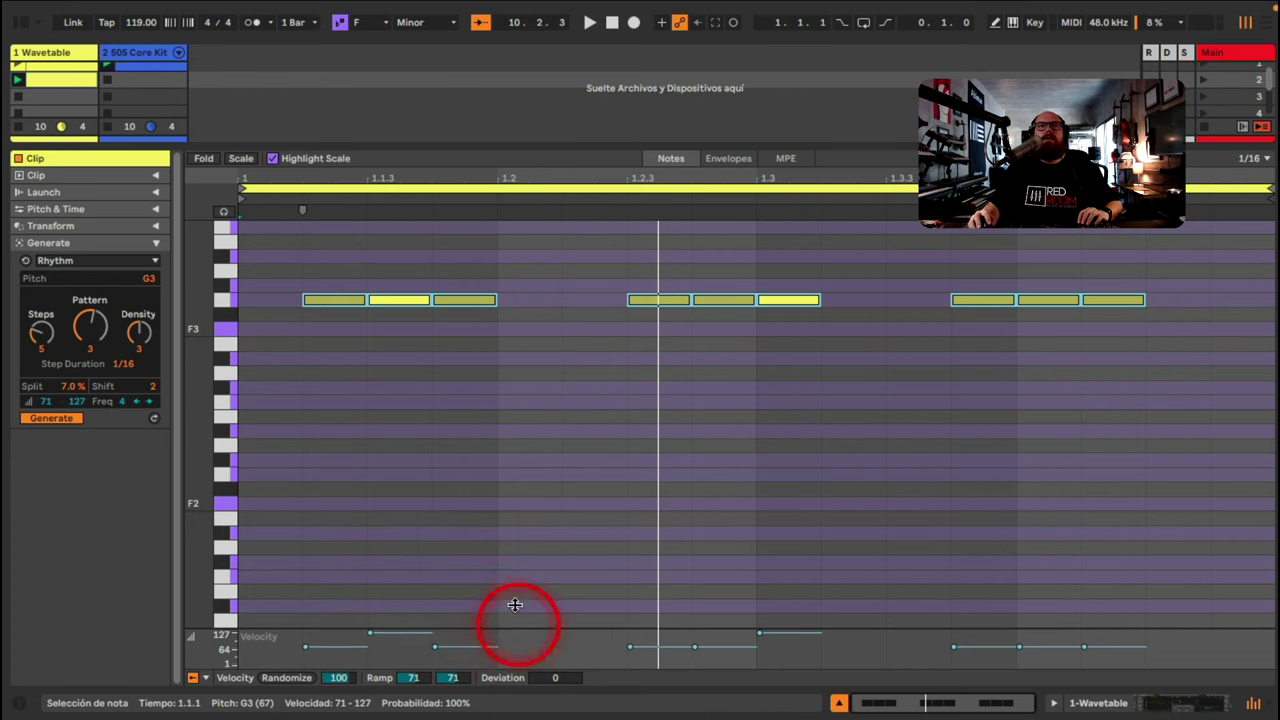
left_click_drag(514, 628, 511, 321)
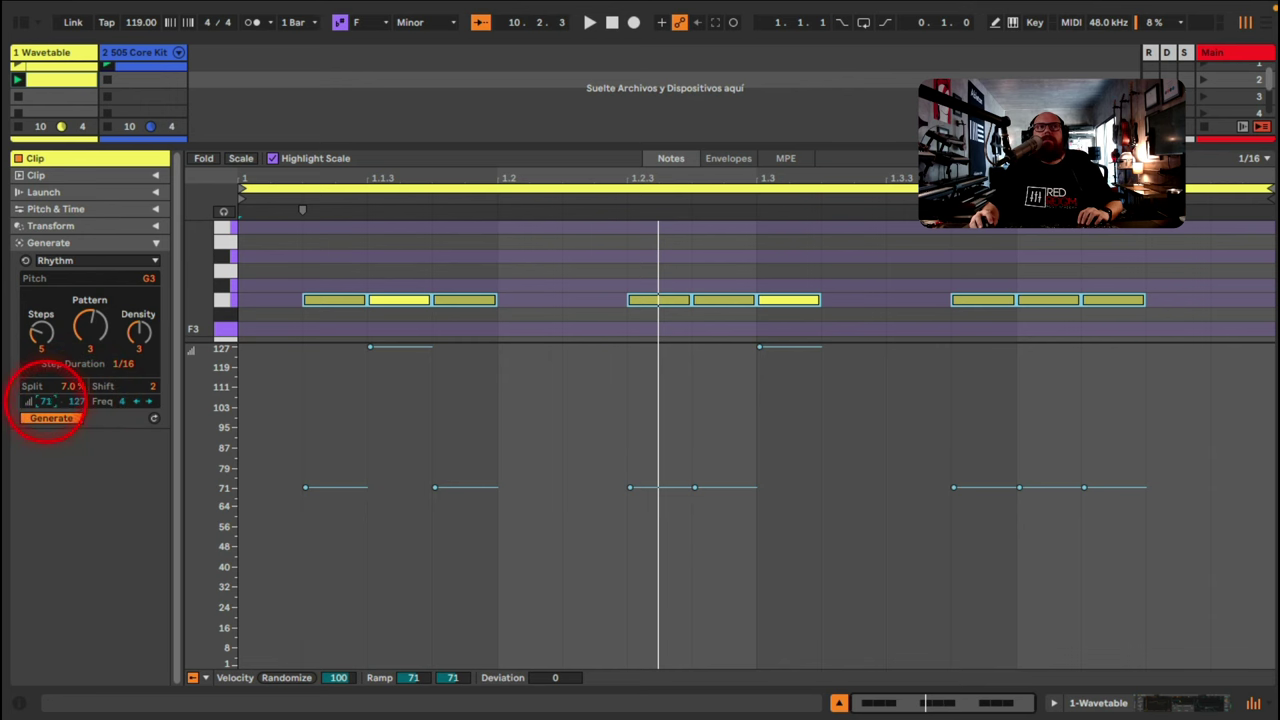
mouse_move(45, 401)
left_mouse_down()
mouse_move(45, 420)
mouse_move(45, 397)
left_mouse_up()
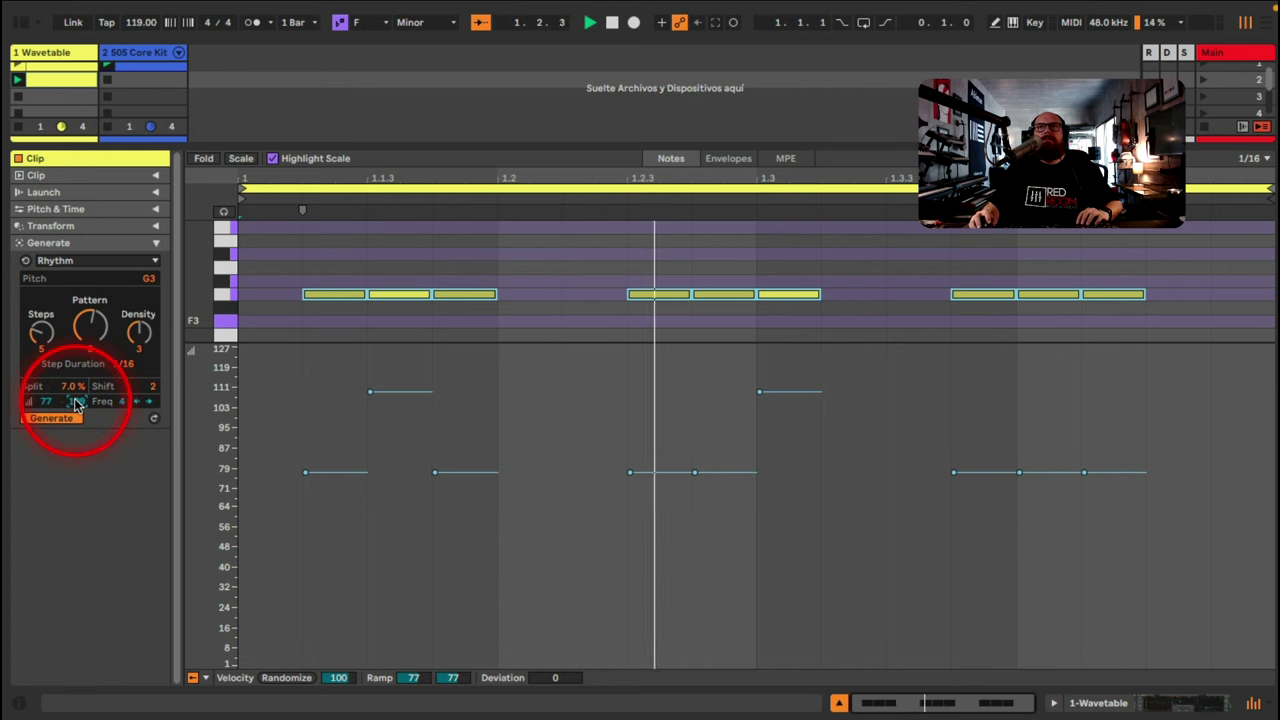
Move the velocity accents forward through the rhythm four steps, one step at a time
left_click(149, 401)
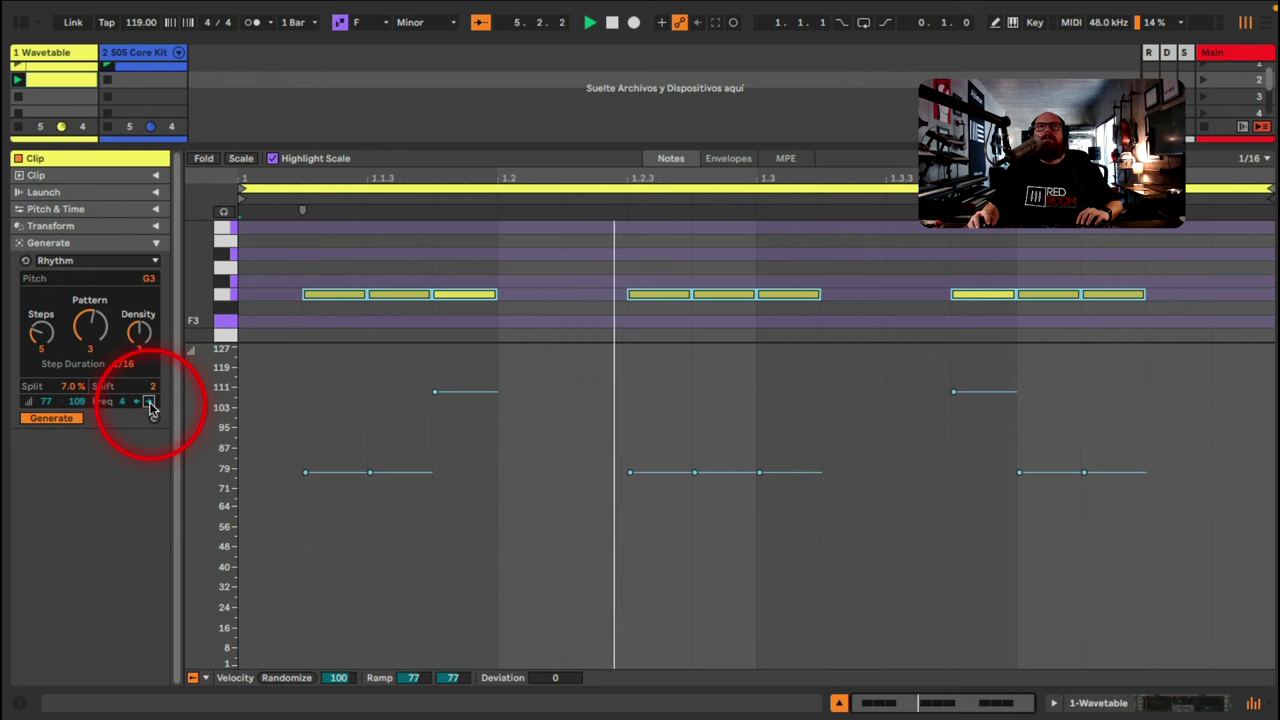
left_click(149, 401)
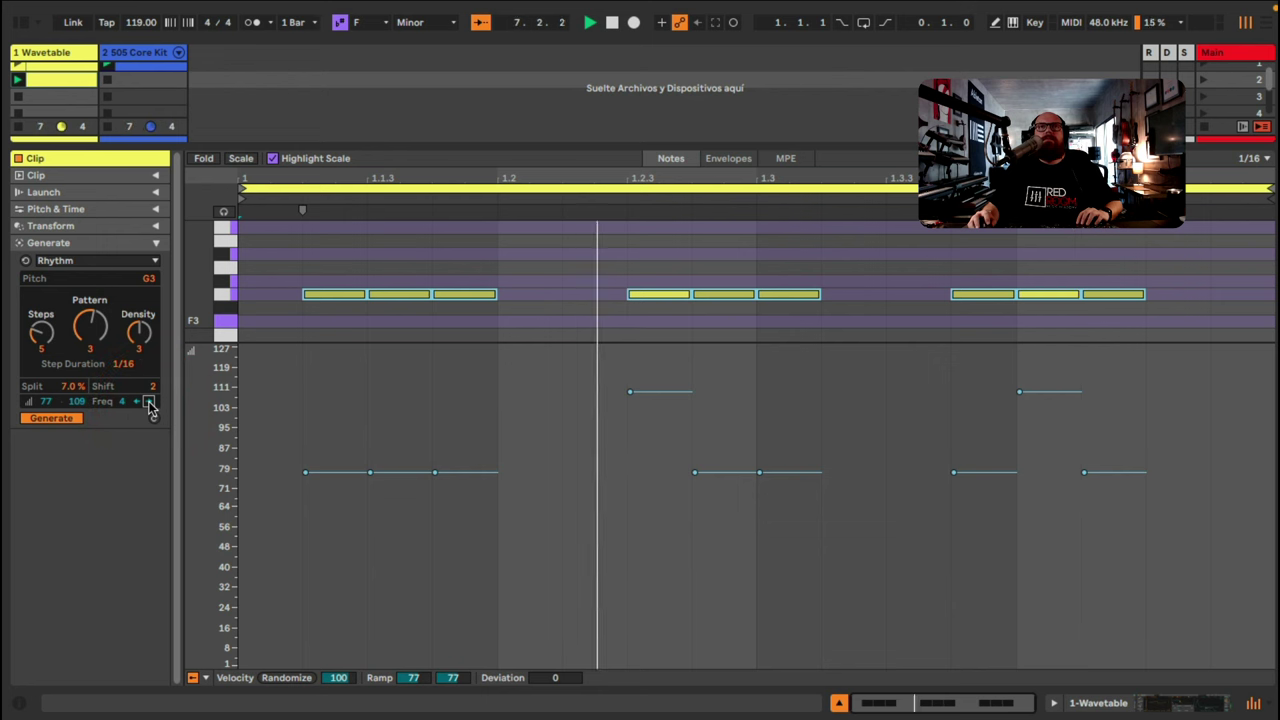
left_click(149, 401)
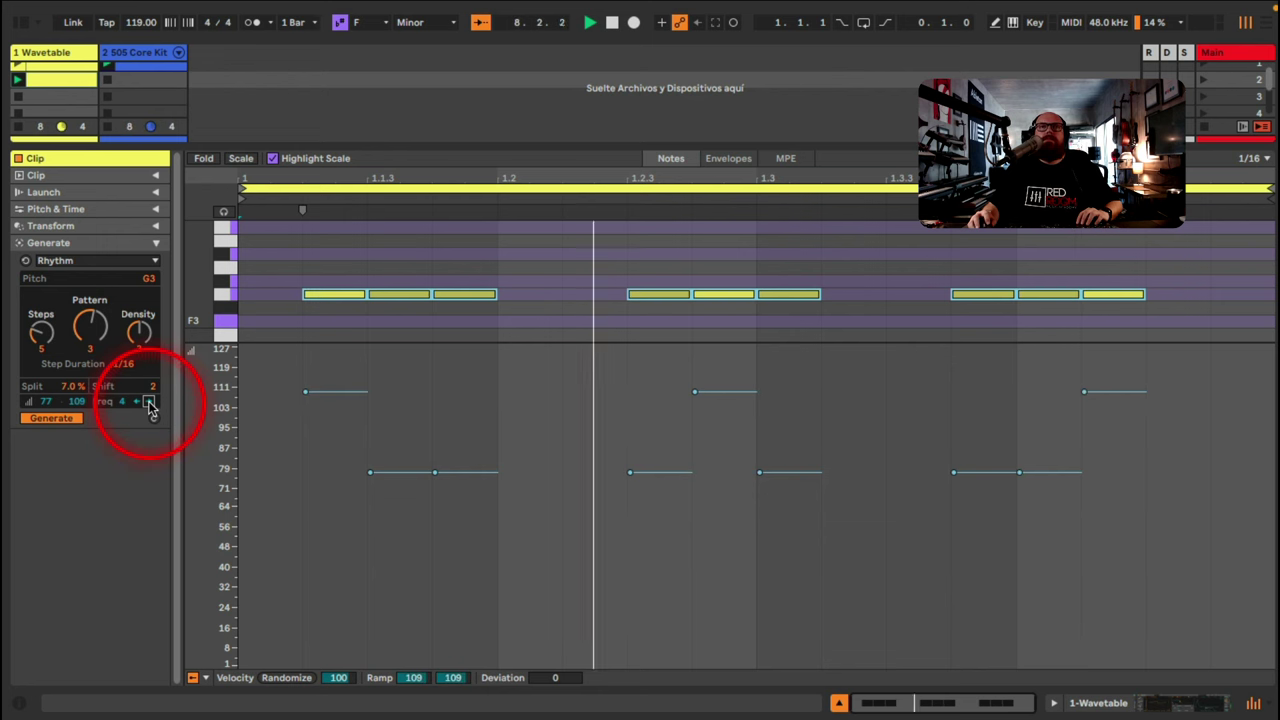
left_click(149, 401)
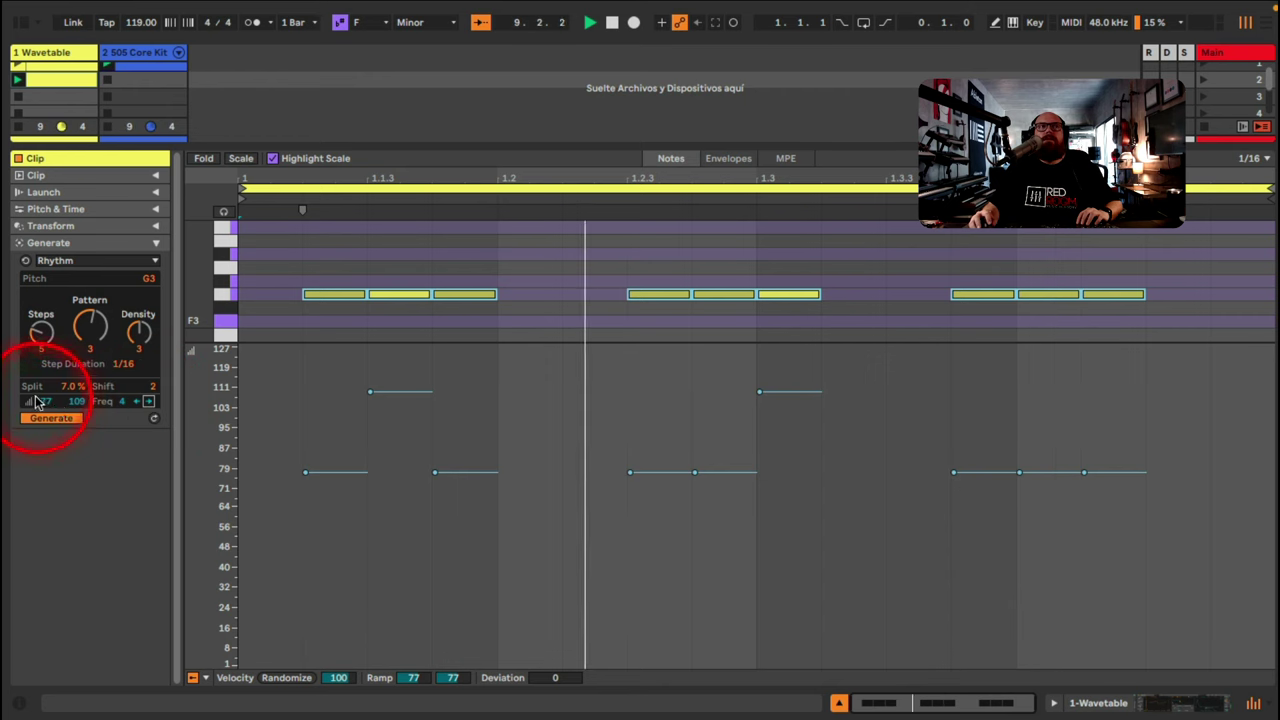
Set the generator's base velocity to 60 and accent velocity to 105, and show the track's Wavetable device
left_click_drag(35, 401, 77, 403)
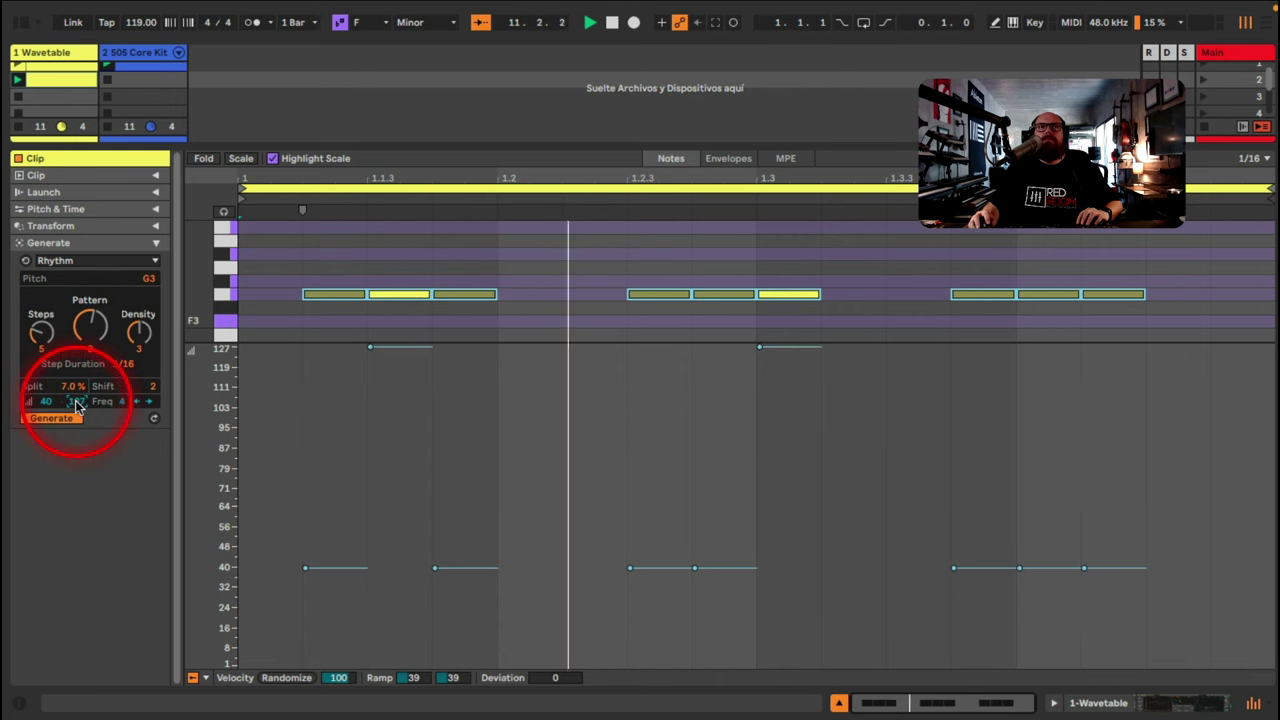
left_click(112, 401)
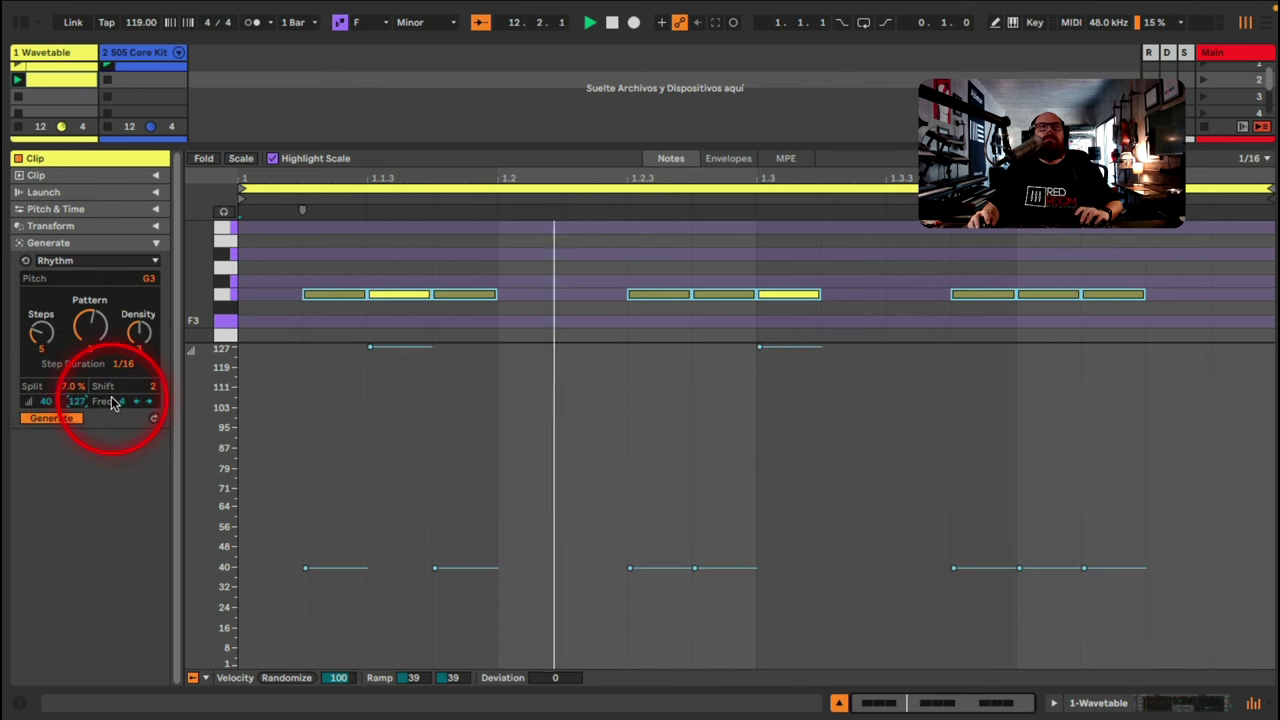
left_click(320, 418)
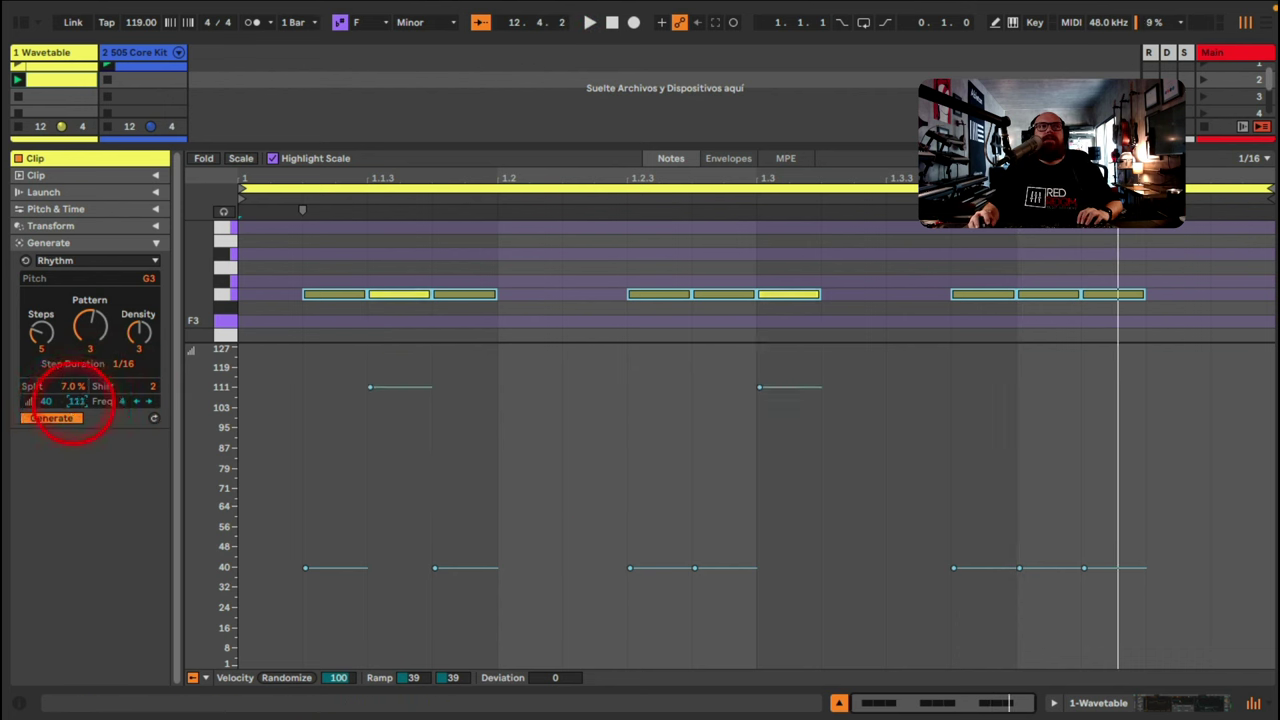
left_click_drag(47, 403, 47, 383)
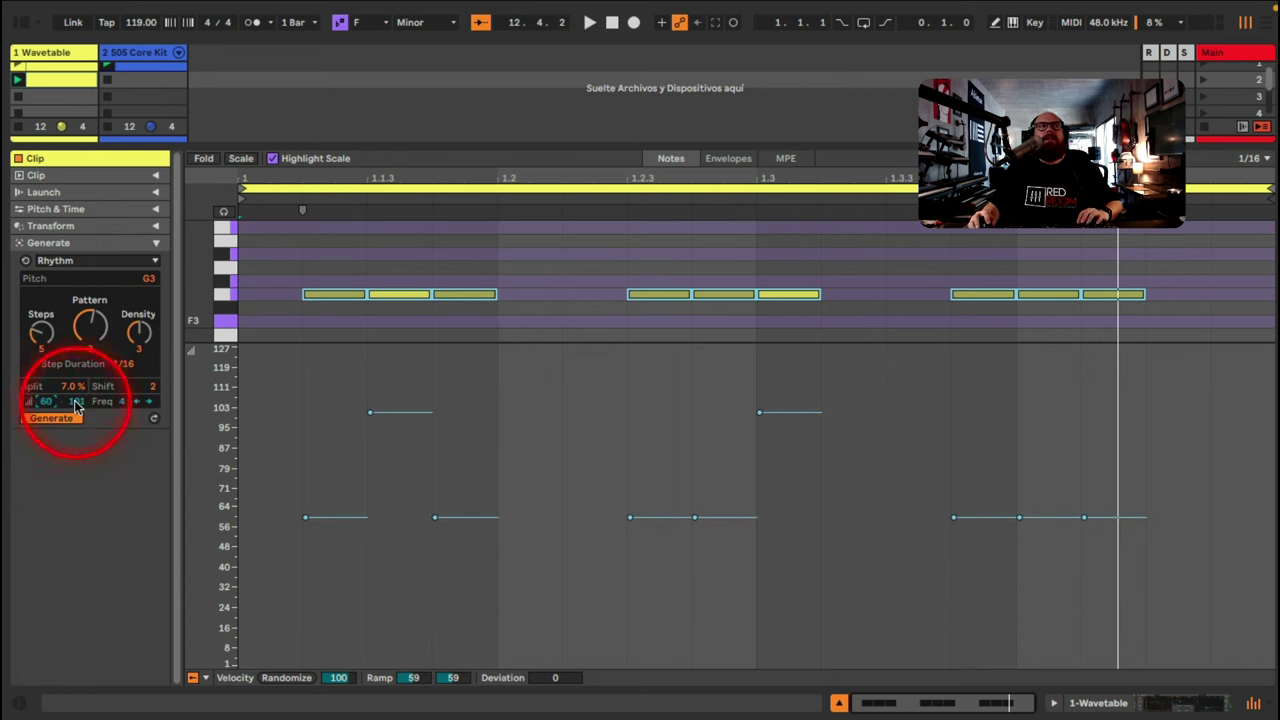
left_click(145, 435)
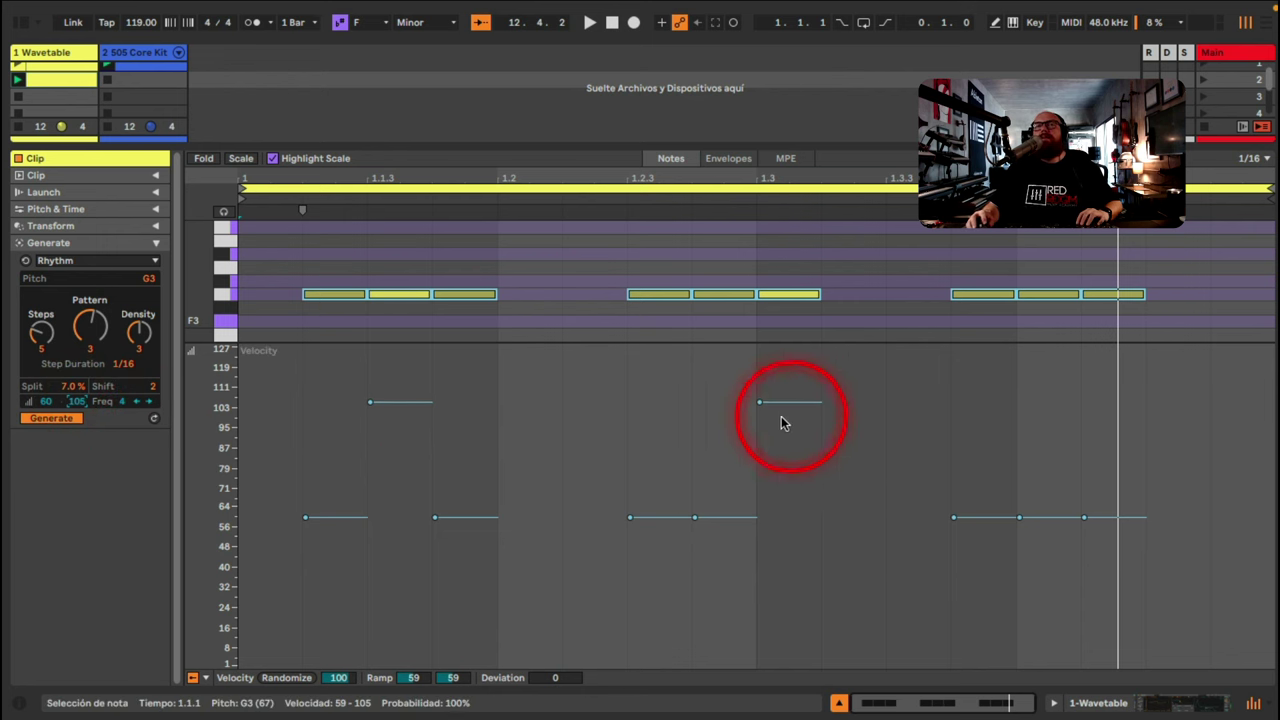
left_click(1168, 705)
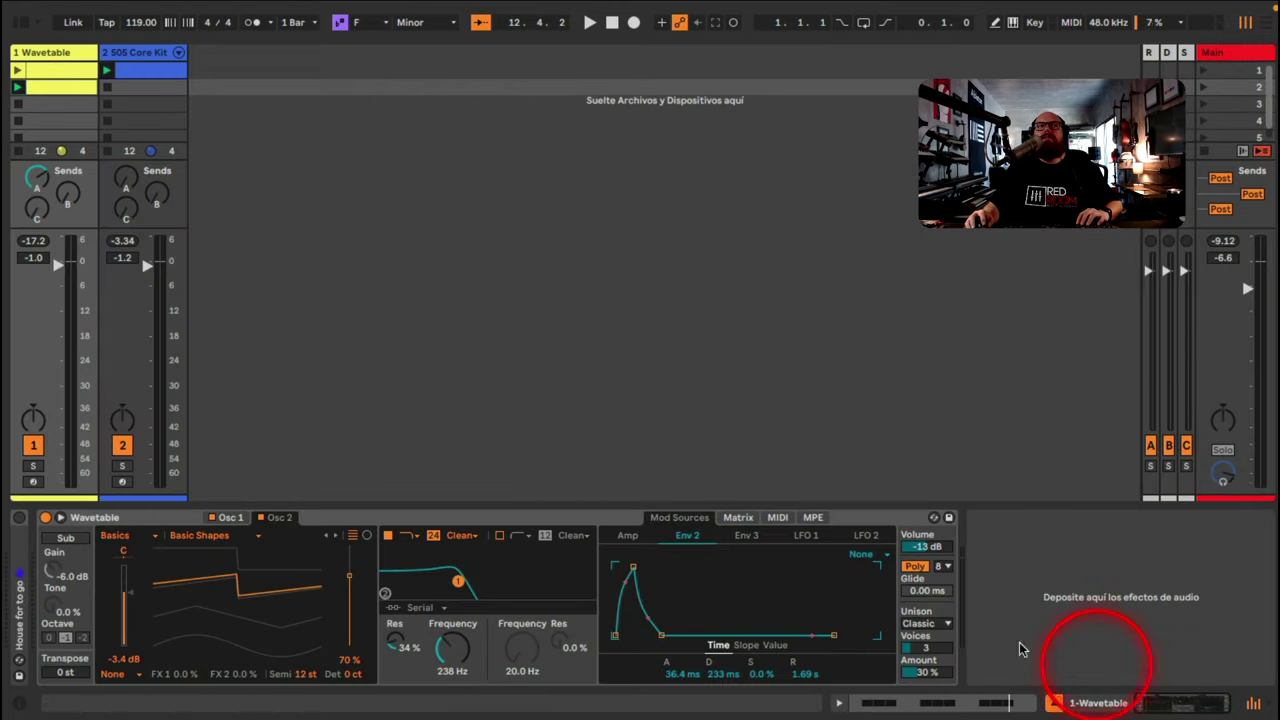
Unfold and enable the House for to go chord device, and play the clip while adjusting Wavetable's first filter frequency
left_click(355, 535)
left_click(60, 605)
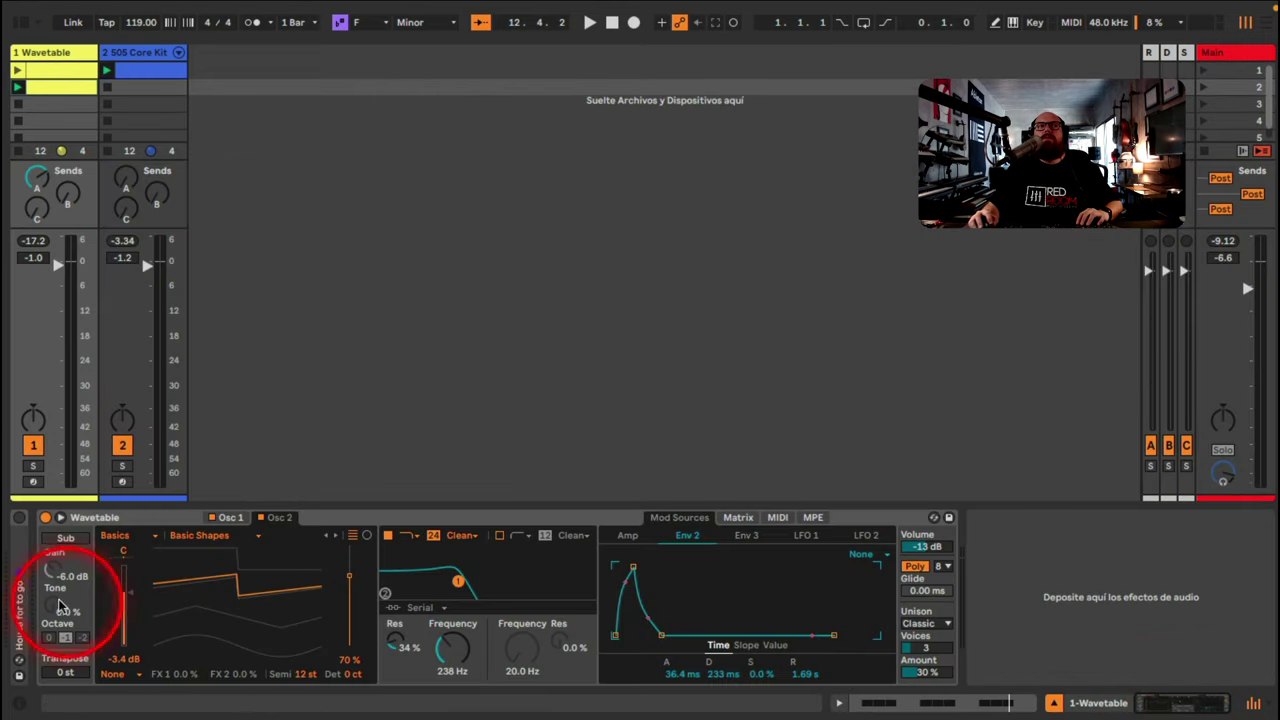
left_click(17, 547)
left_click(43, 525)
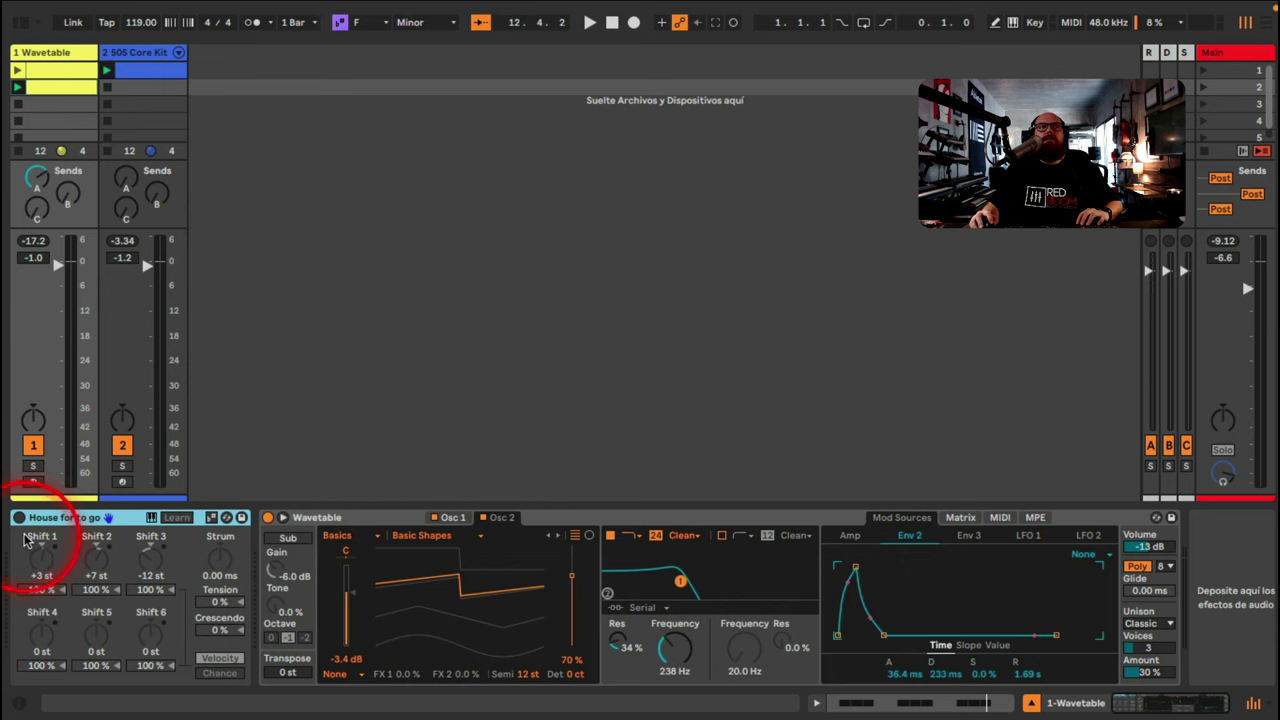
left_click(18, 518)
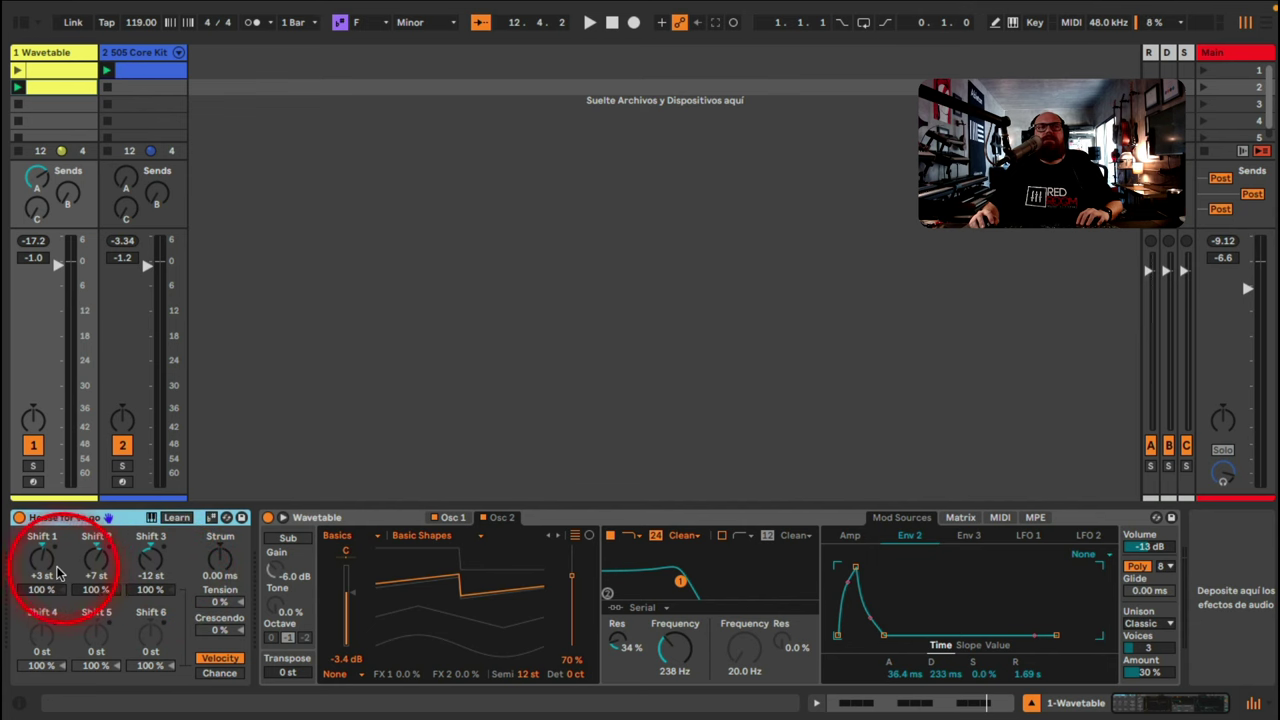
key("space")
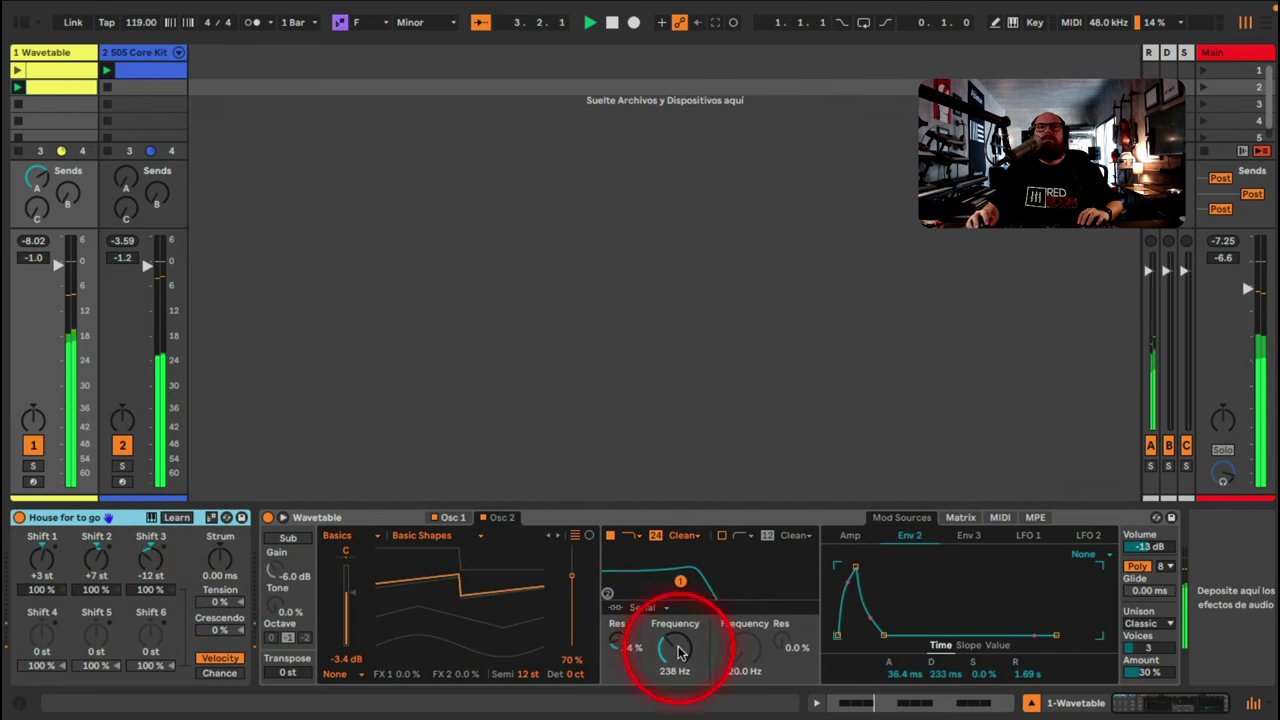
mouse_move(680, 652)
left_mouse_down()
mouse_move(680, 668)
mouse_move(678, 640)
mouse_move(675, 660)
left_mouse_up()
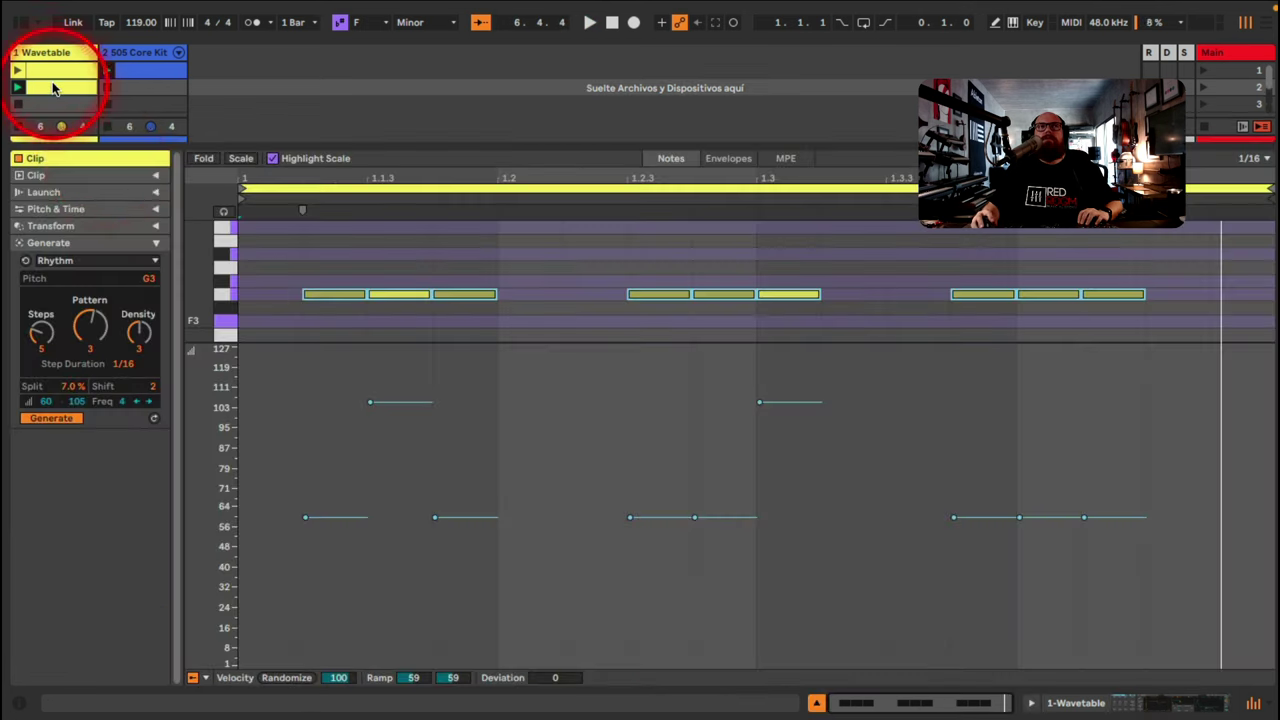
Switch off automatic generation in the Rhythm generator, and transpose all the clip's notes down one octave to G2
double_click(52, 72)
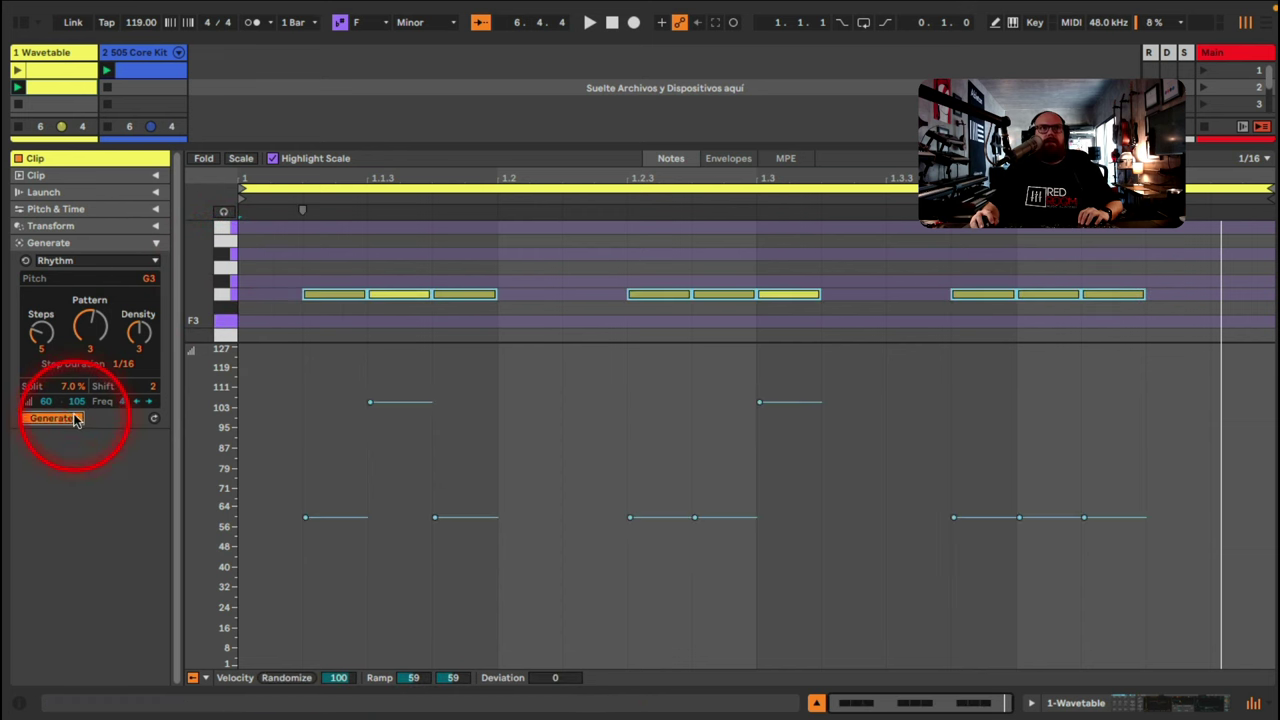
left_click(339, 242)
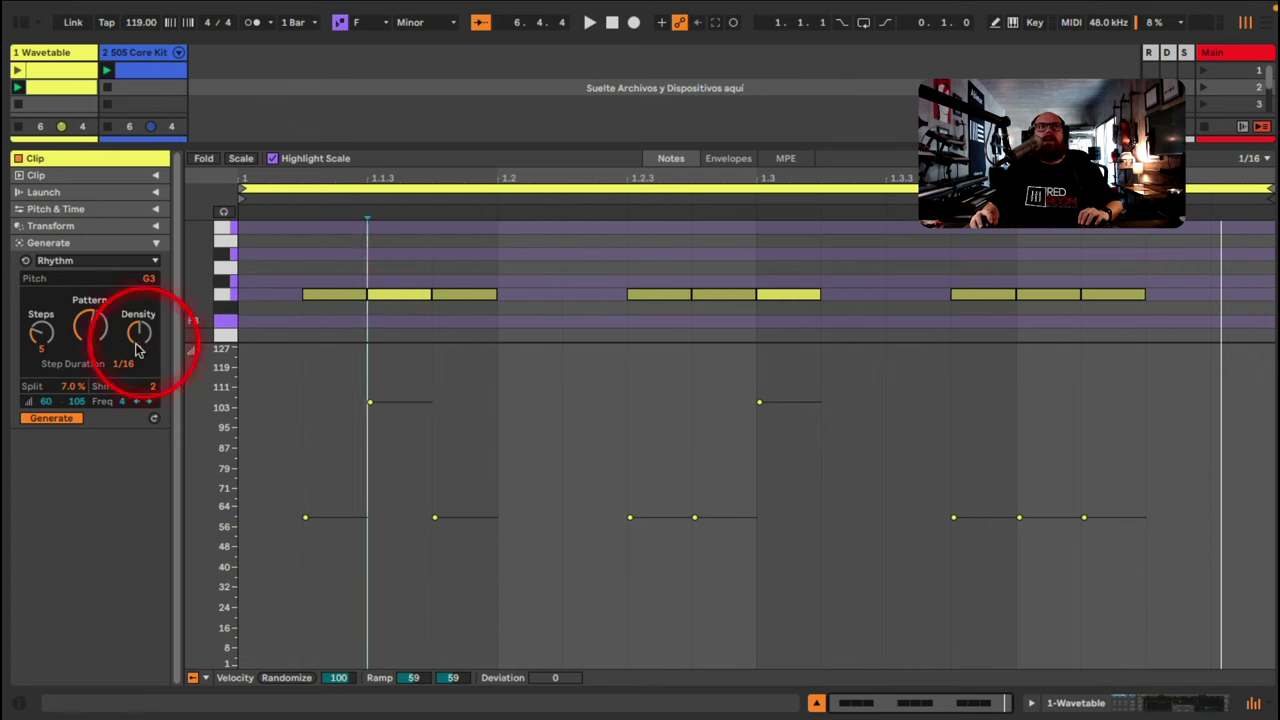
left_click(55, 418)
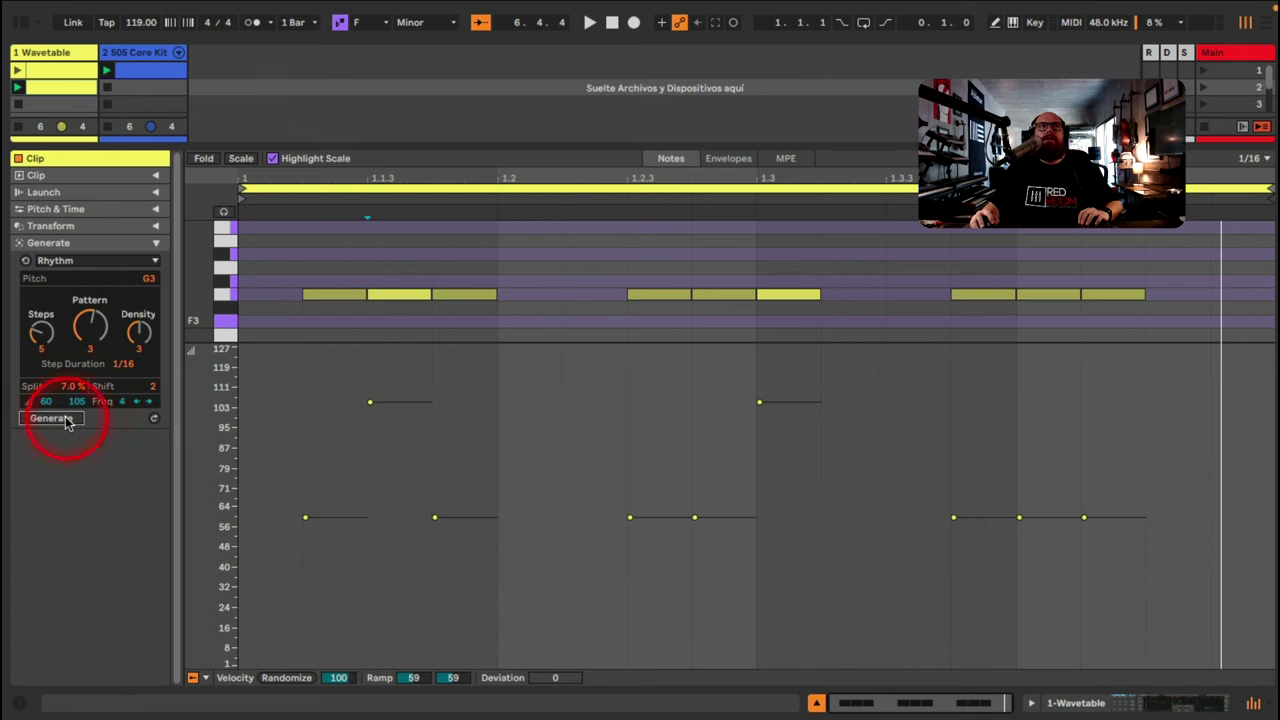
left_click(300, 262)
key("ctrl+a")
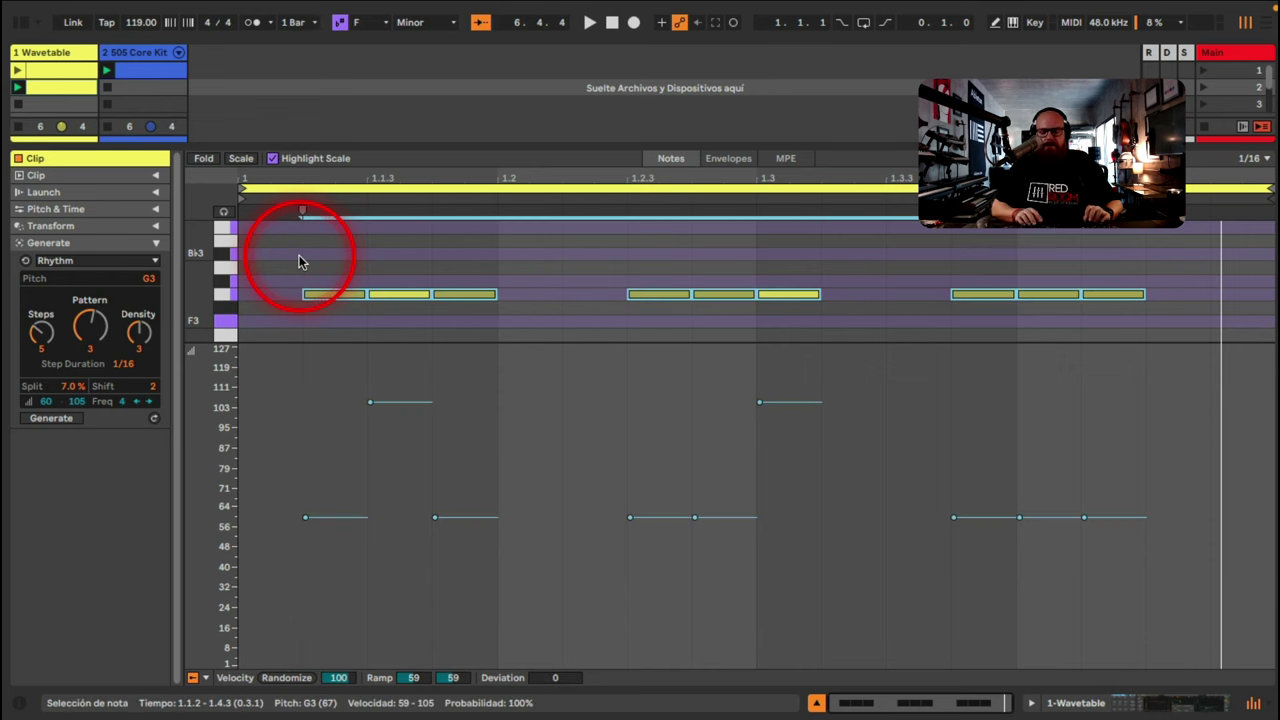
key("shift+Down")
key("space")
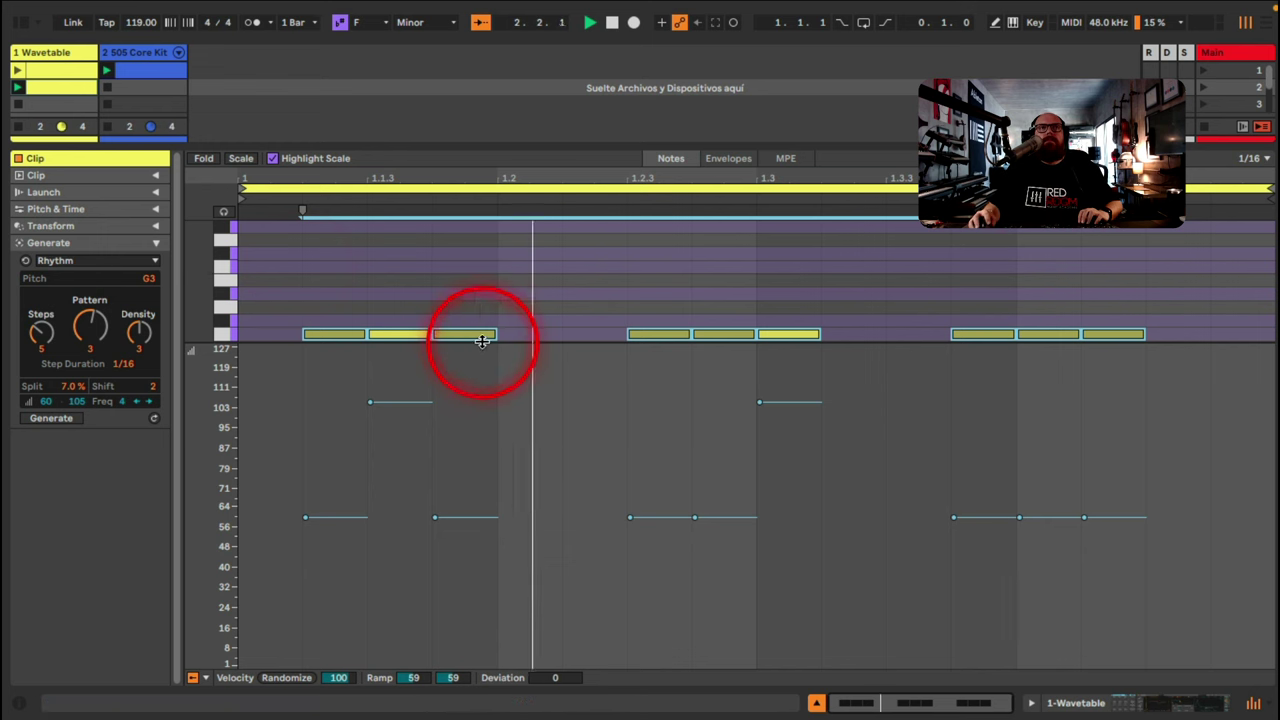
Enlarge the clip's note area and restrict its rows to the notes of the F minor scale
left_click_drag(480, 340, 471, 565)
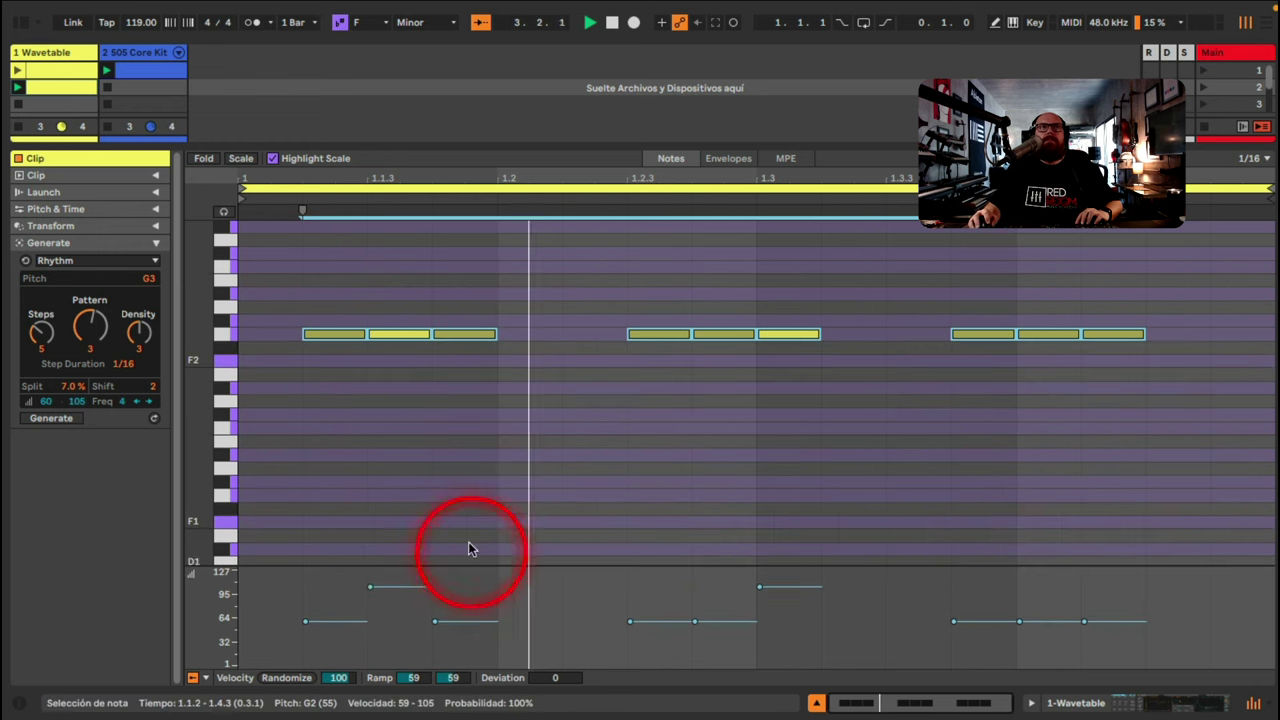
left_click(241, 160)
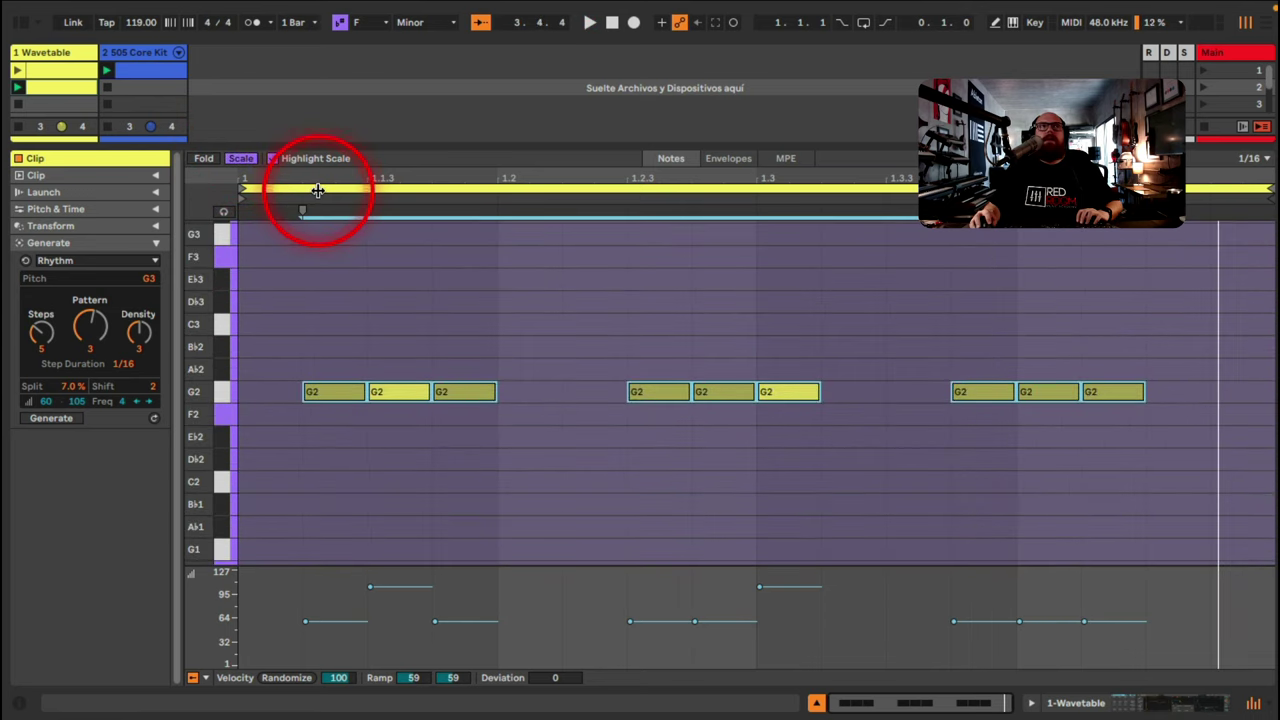
Show the clip's loop settings and duplicate the loop twice to extend the pattern to four bars
left_click(317, 190)
left_click(155, 176)
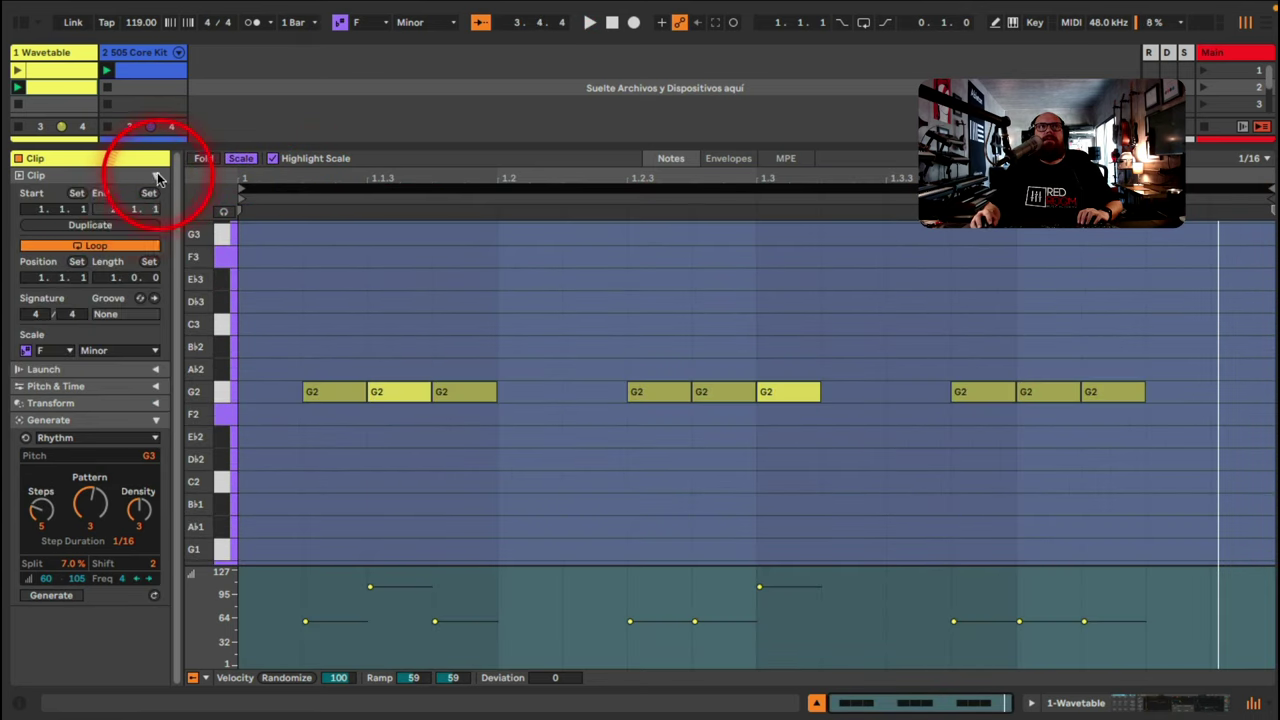
left_click(125, 228)
left_click(125, 229)
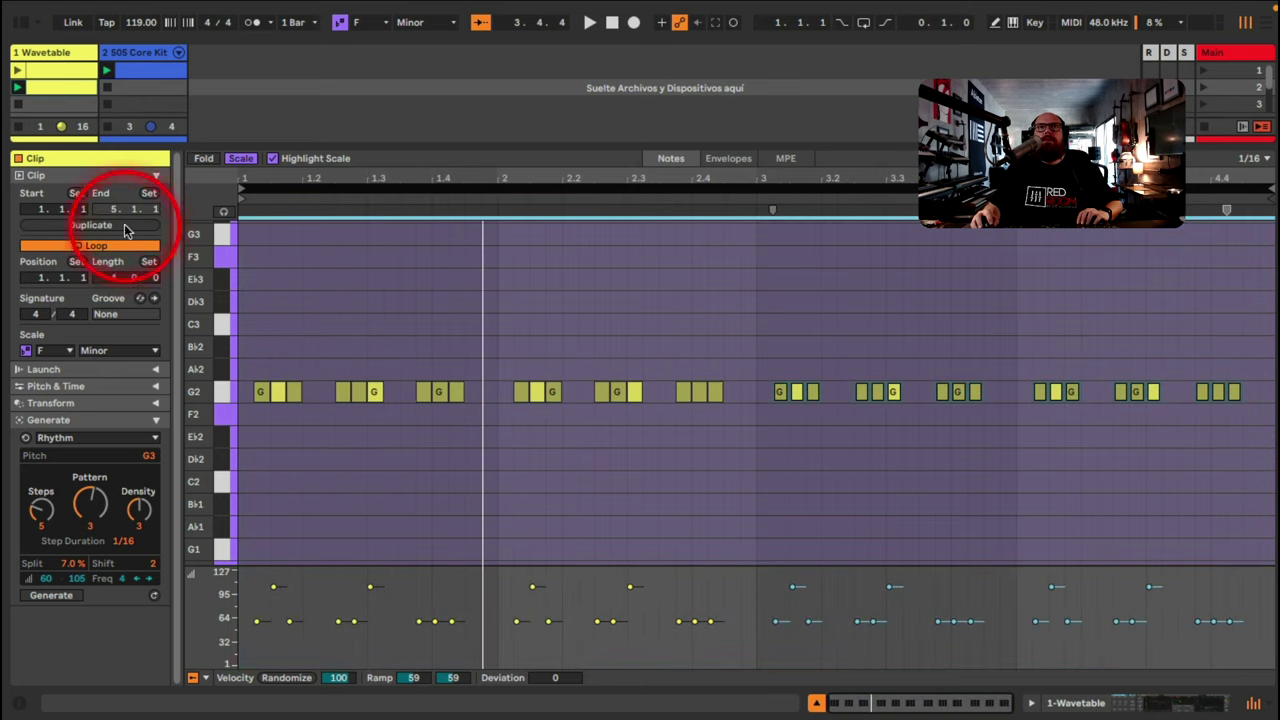
Transpose all the notes in bar 3 up to C3
left_click_drag(767, 341, 989, 508)
key("Up")
key("Up")
key("Up")
key("Up")
key("Up")
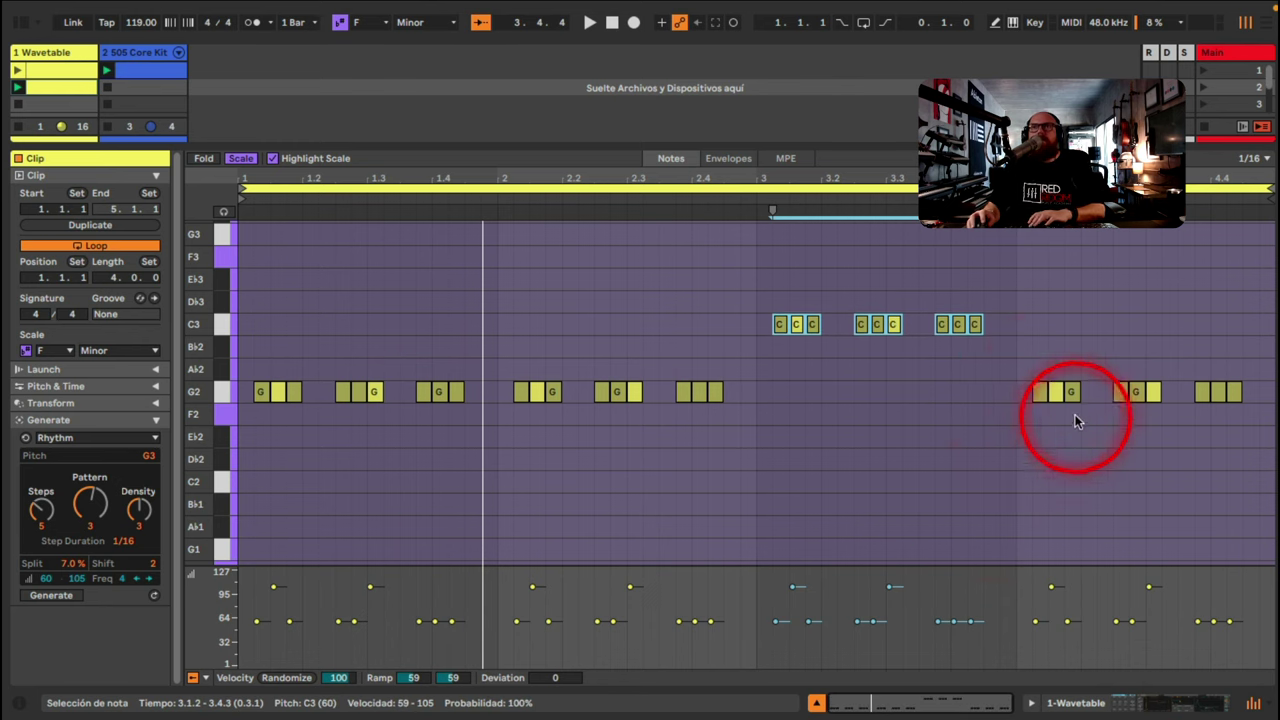
Try the notes of bar 4 transposed down to E♭2, and move them up to A♭2
left_click_drag(1030, 343, 1229, 434)
key("Down")
key("Down")
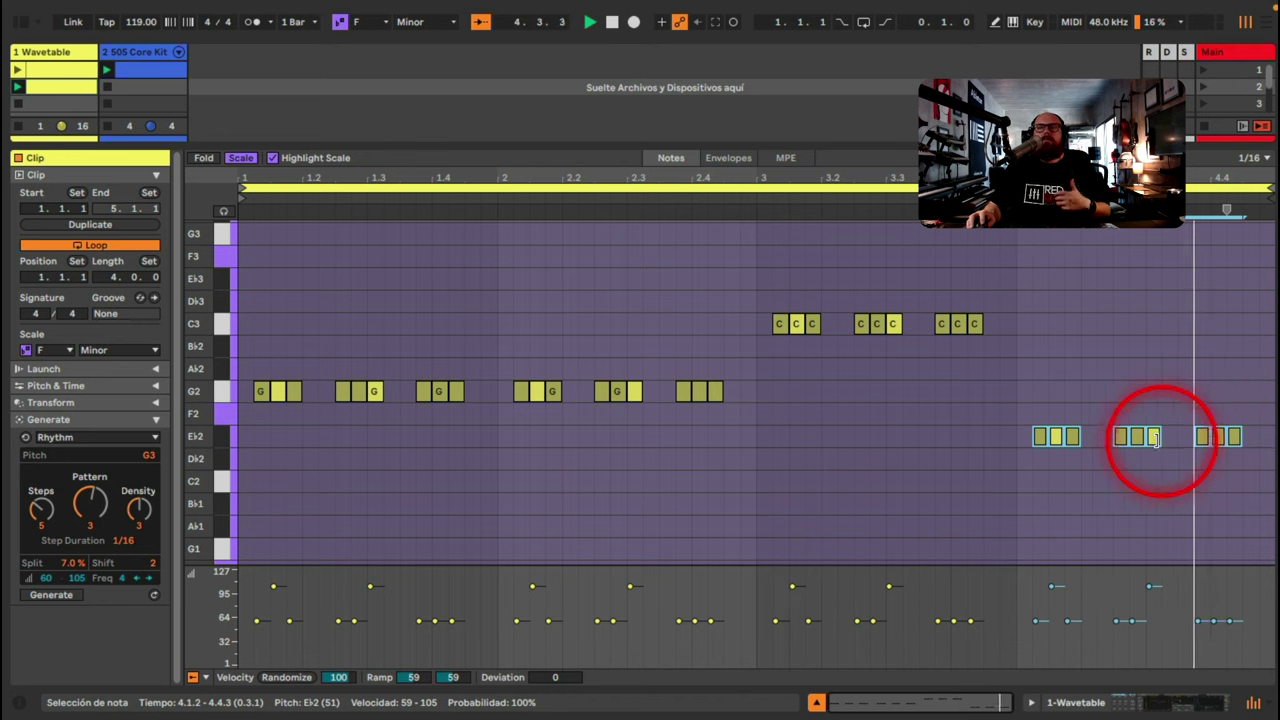
left_click(1057, 440)
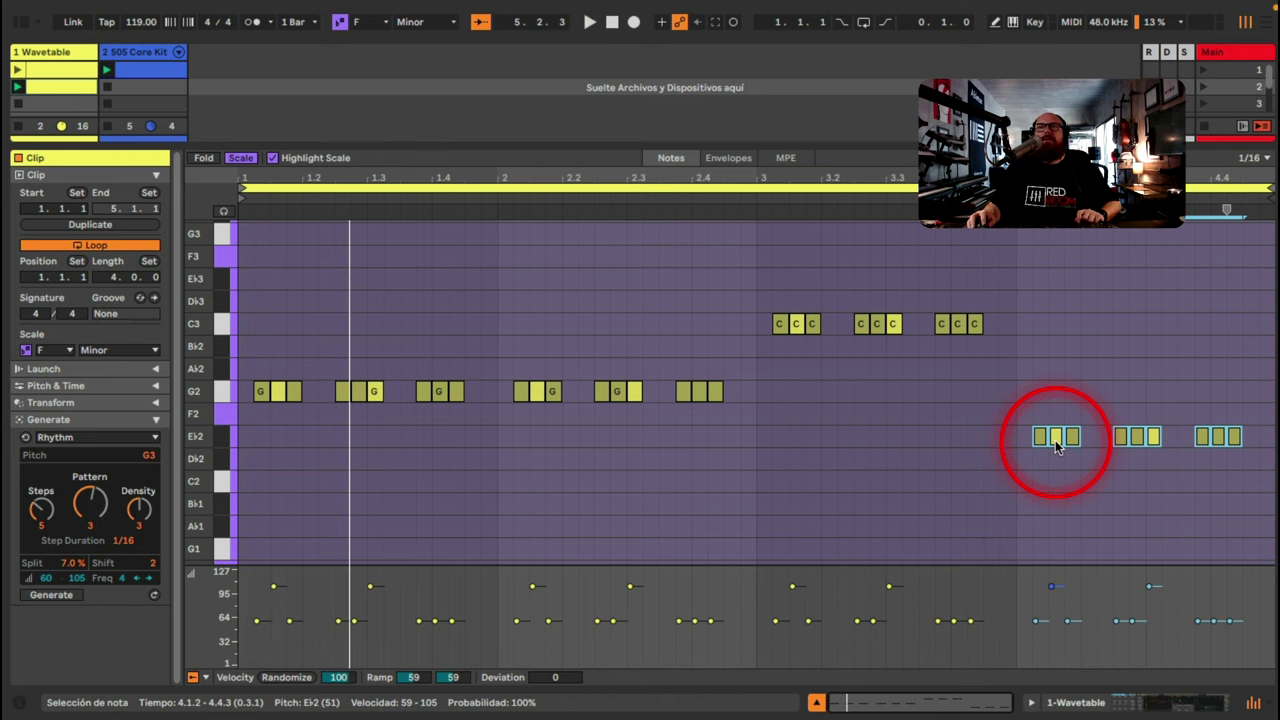
left_click_drag(1057, 447, 1052, 374)
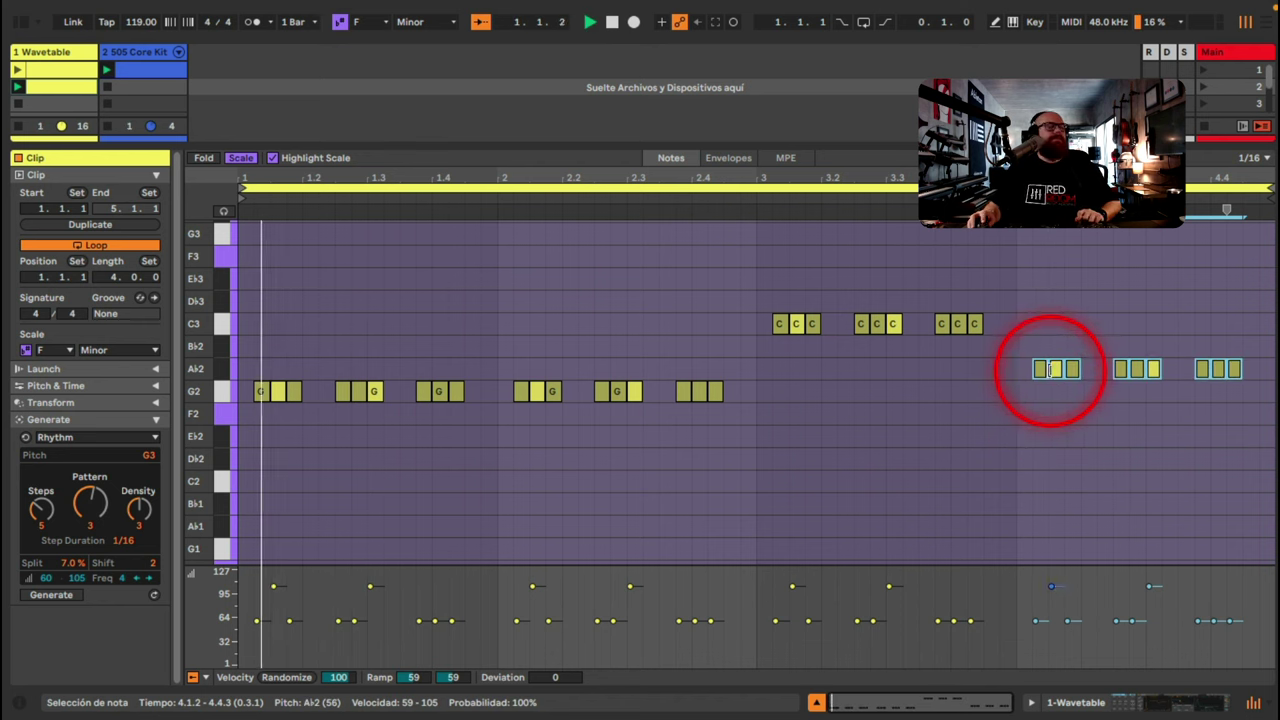